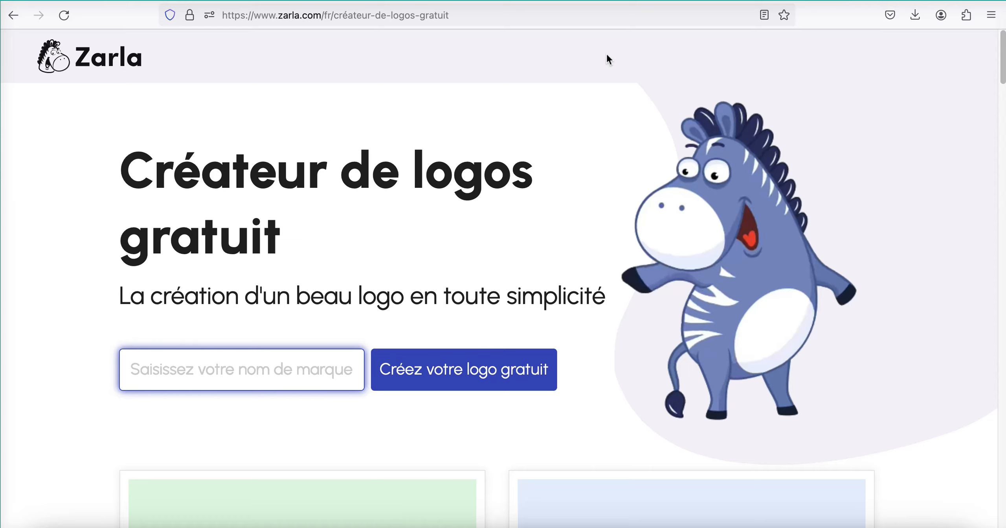
- Look through the sample logos on the free logo maker's French landing page
scroll(607, 57, down, 10)
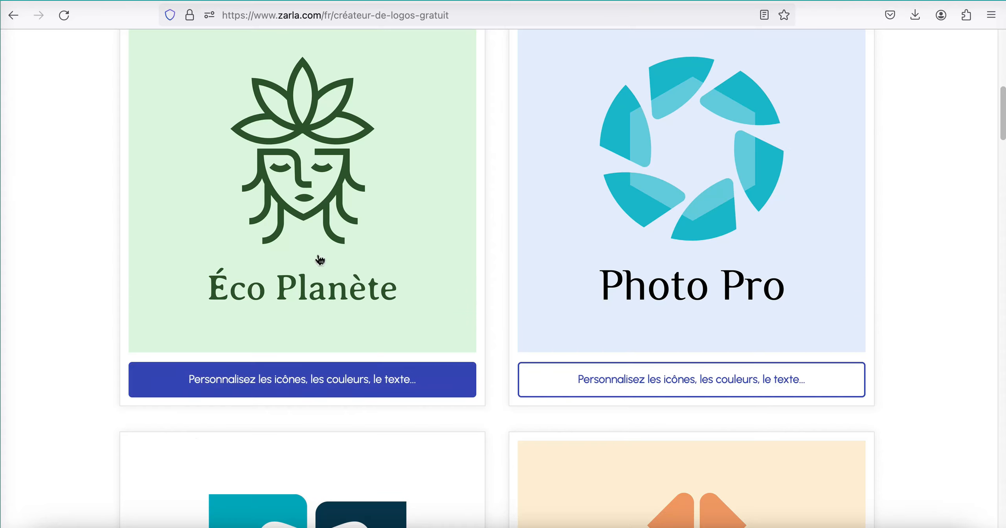
scroll(701, 431, down, 10)
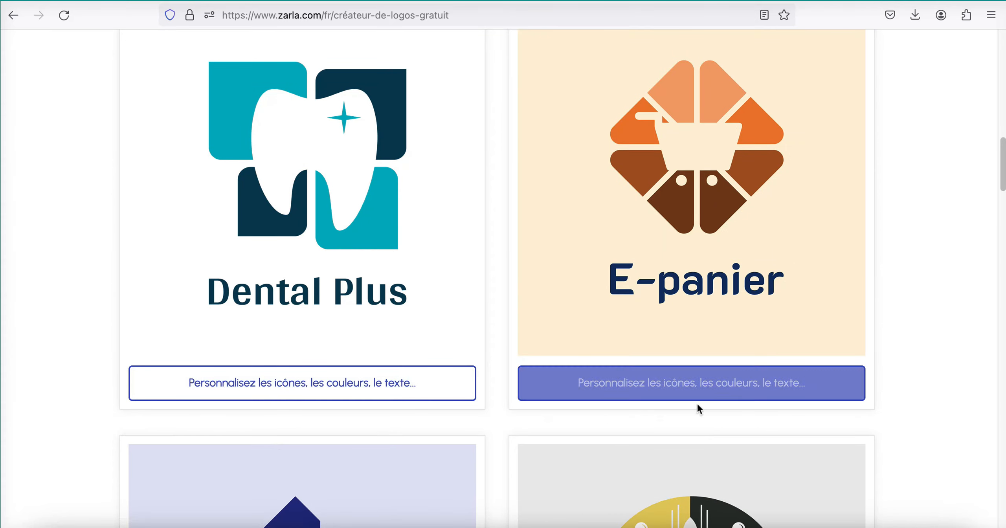
scroll(469, 428, down, 10)
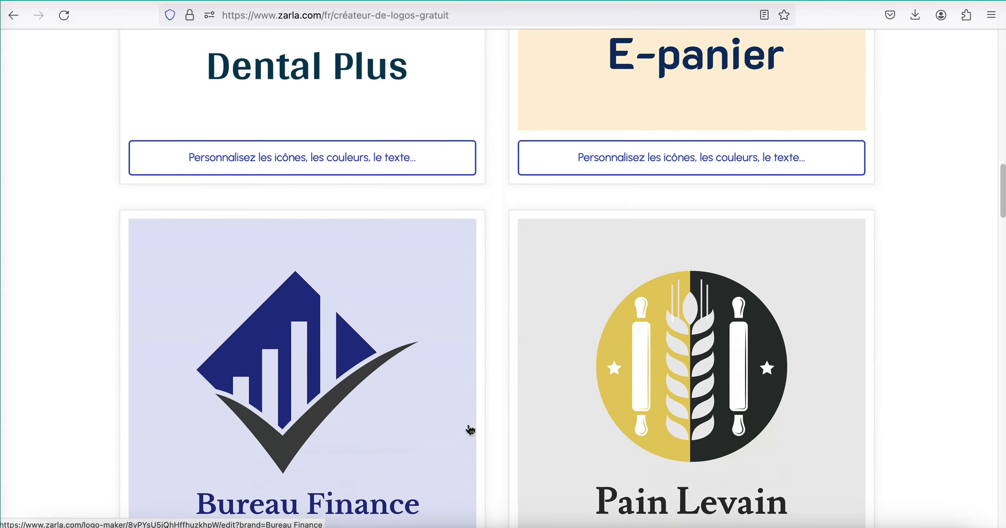
scroll(469, 425, down, 5)
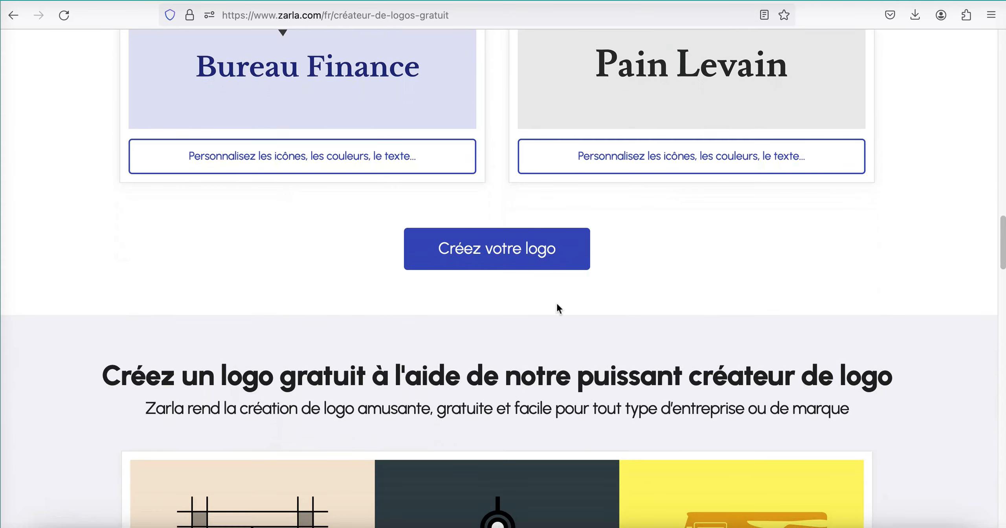
scroll(415, 342, down, 5)
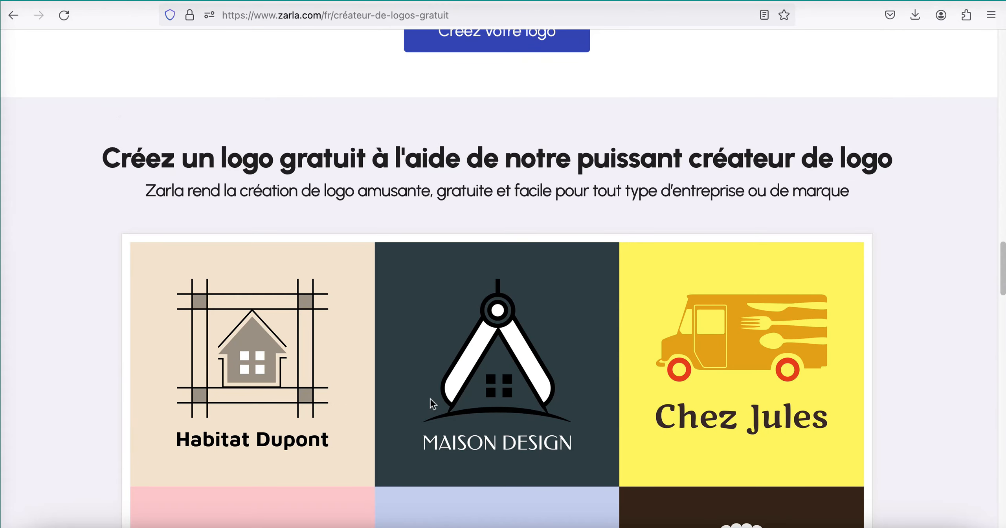
scroll(633, 432, down, 18)
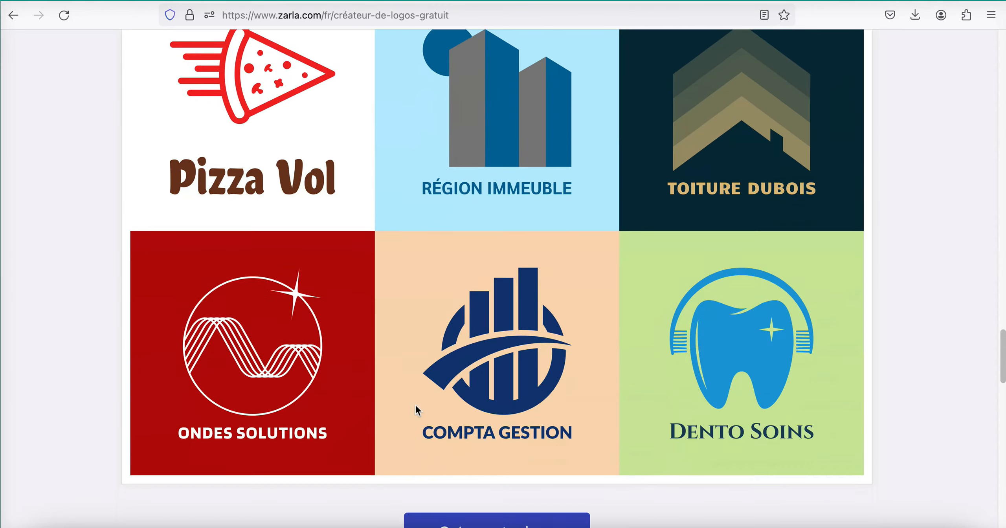
scroll(415, 404, down, 9)
scroll(415, 404, up, 20)
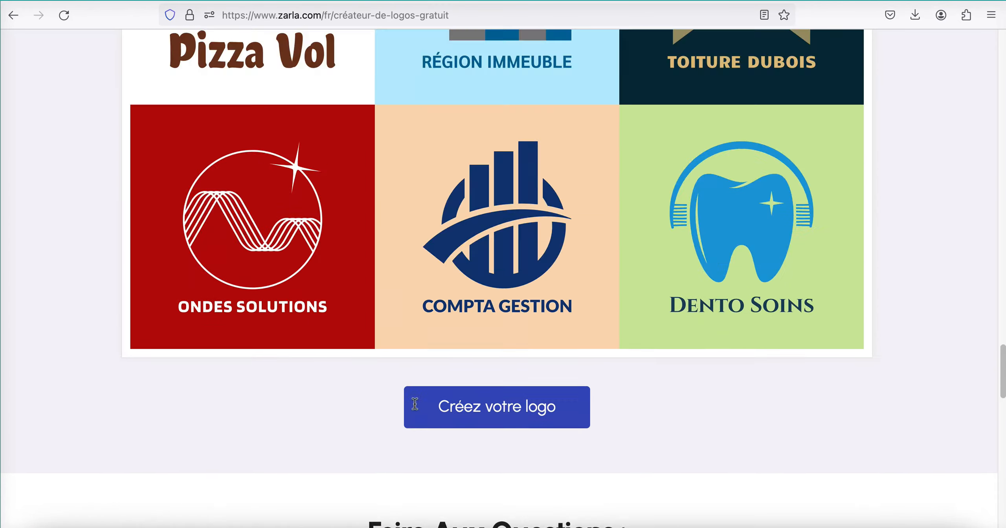
scroll(415, 403, up, 7)
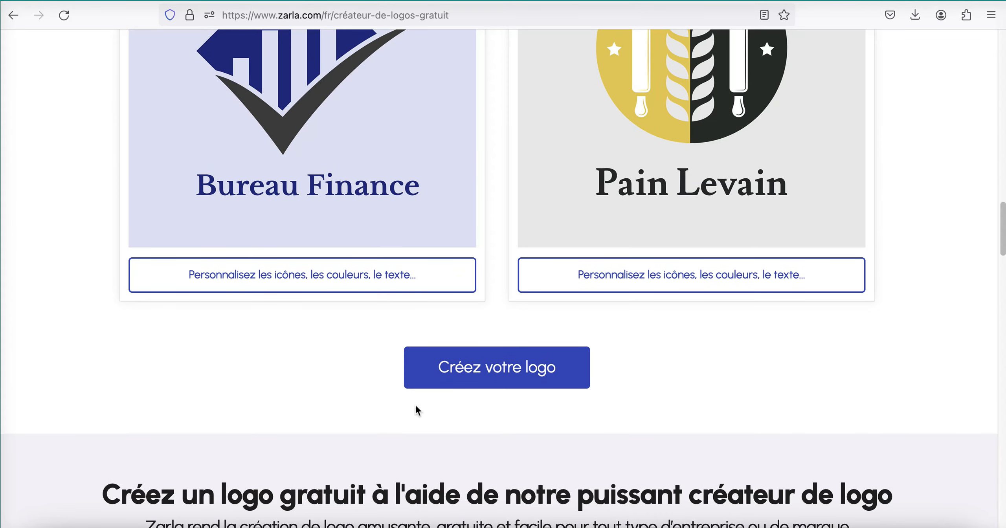
scroll(415, 406, up, 20)
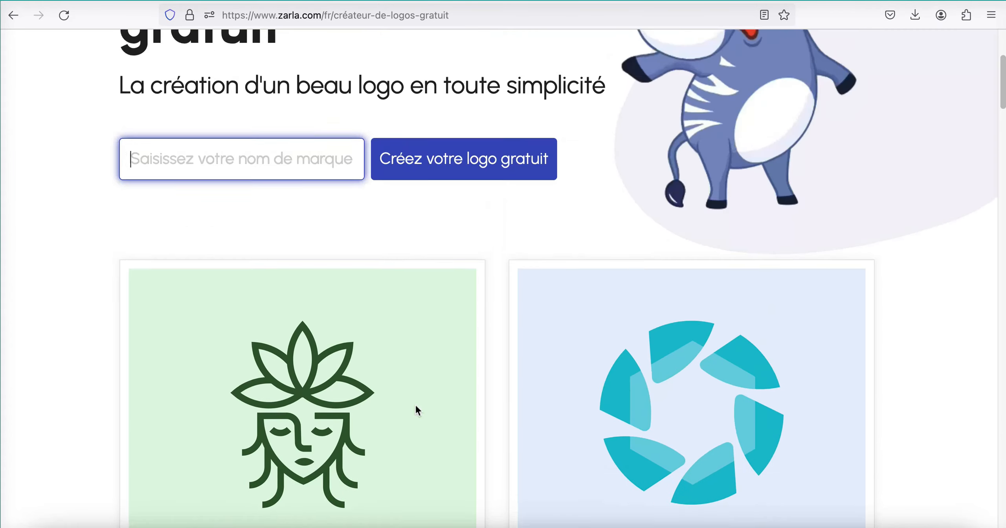
scroll(415, 404, up, 5)
- Enter sorodev as the brand name and start creating the free logo
click(185, 382)
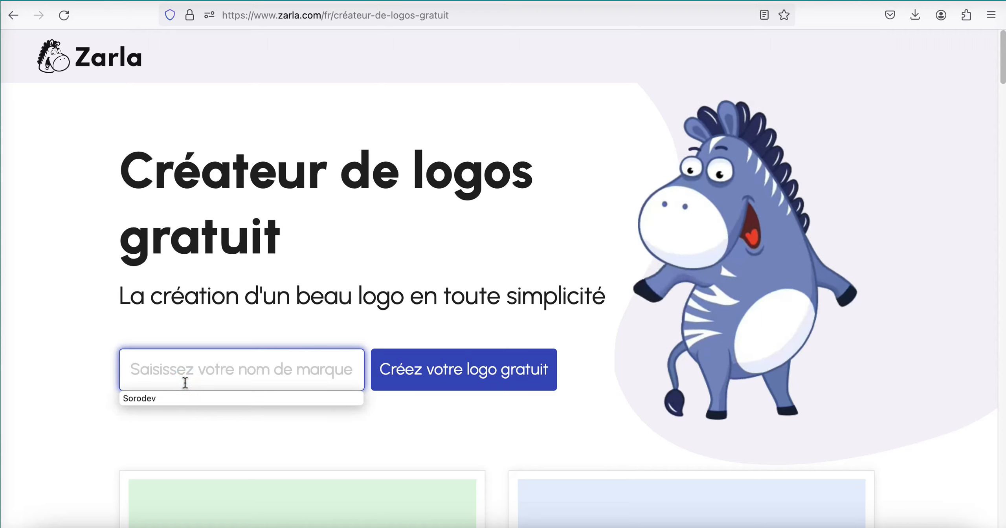
text(sorodev)
key(Left)
key(Left)
key(Left)
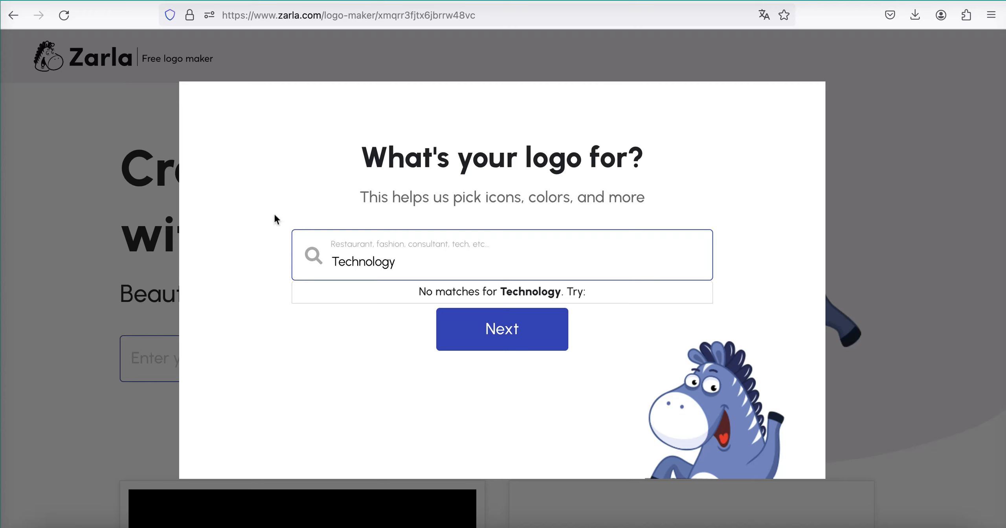
- Use Technology as the logo's industry and try to continue with the brand name left empty
drag(451, 254, 288, 233)
click(300, 228)
click(488, 376)
click(489, 376)
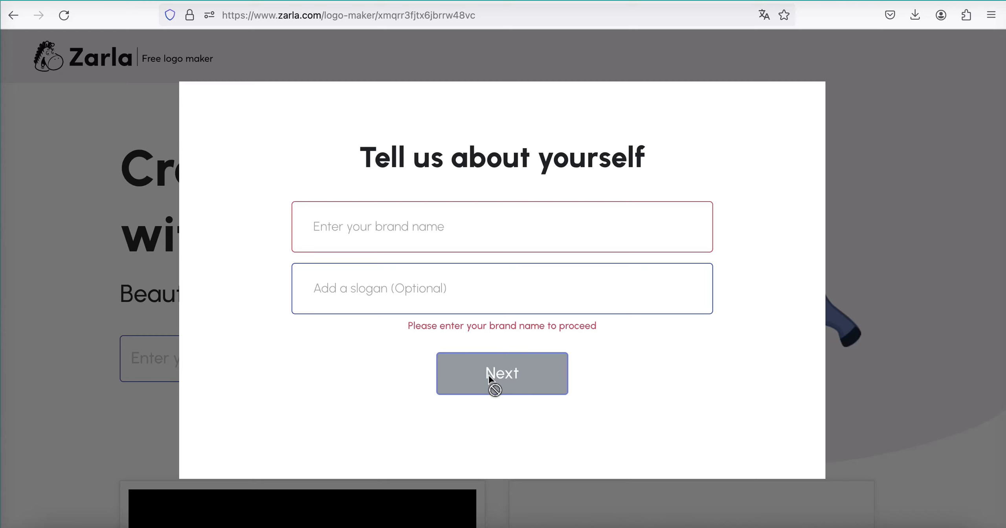
- Enter Sorodev as the brand name, leave the slogan empty and continue
click(358, 226)
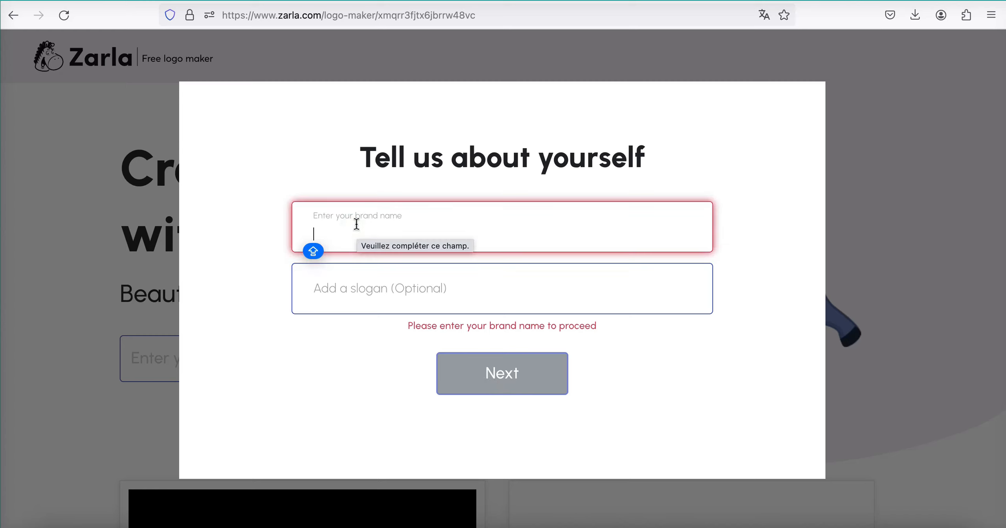
text(Sorodev)
click(391, 286)
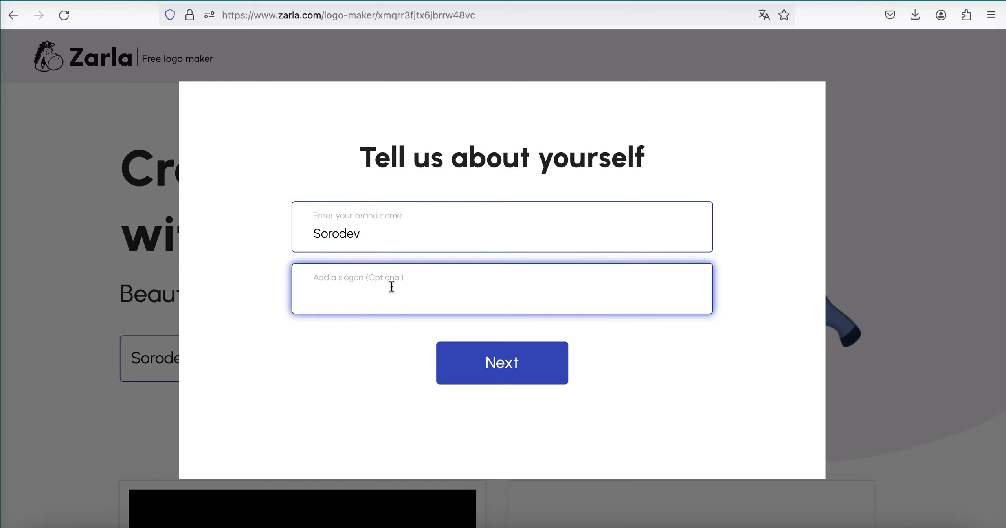
click(508, 355)
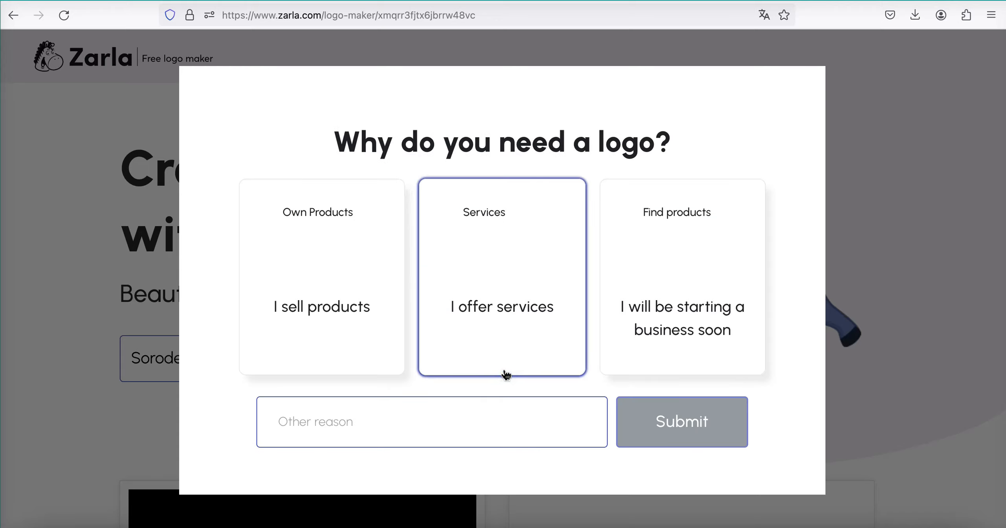
- Give offering services as the reason for the logo and have the icons chosen automatically
click(506, 375)
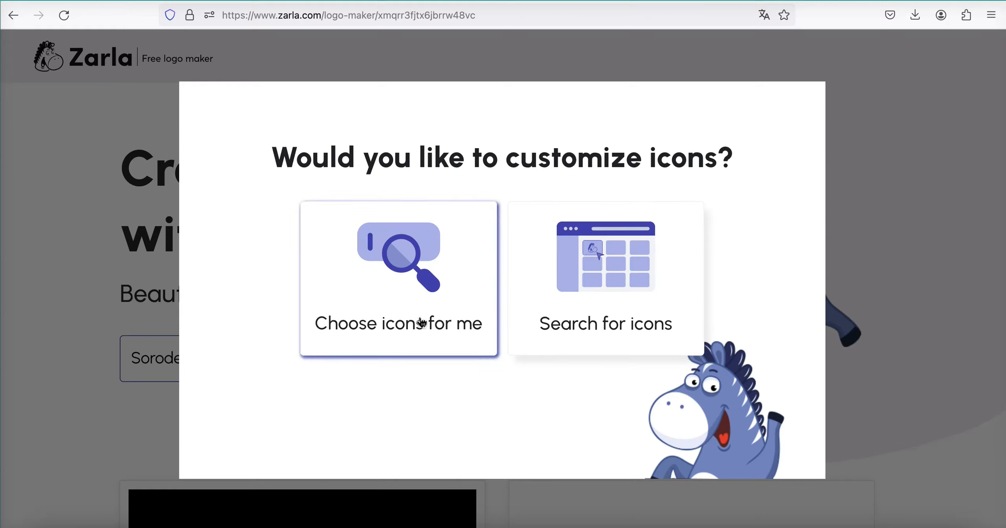
click(437, 310)
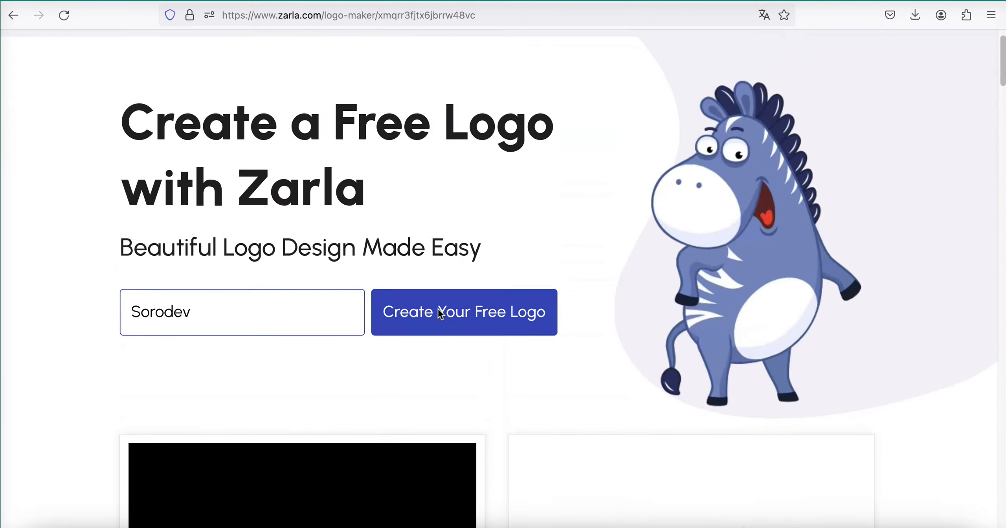
- Look through the generated Sorodev logo suggestions
scroll(625, 407, down, 12)
scroll(626, 409, up, 3)
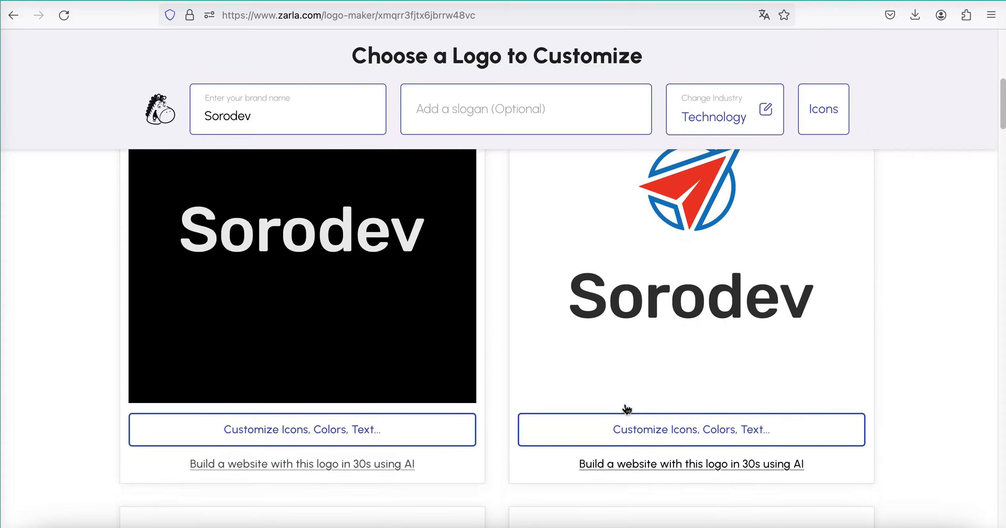
scroll(706, 321, down, 8)
scroll(708, 323, down, 10)
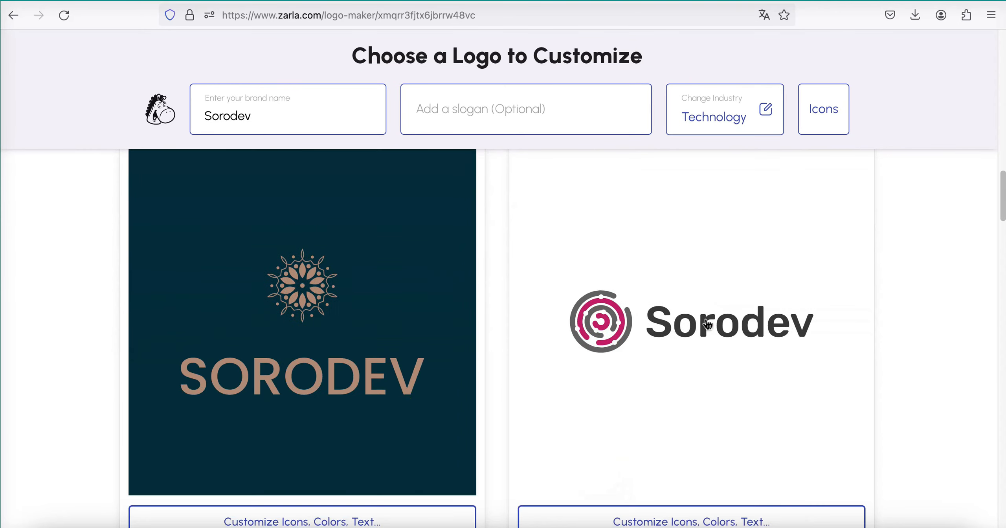
scroll(622, 444, down, 8)
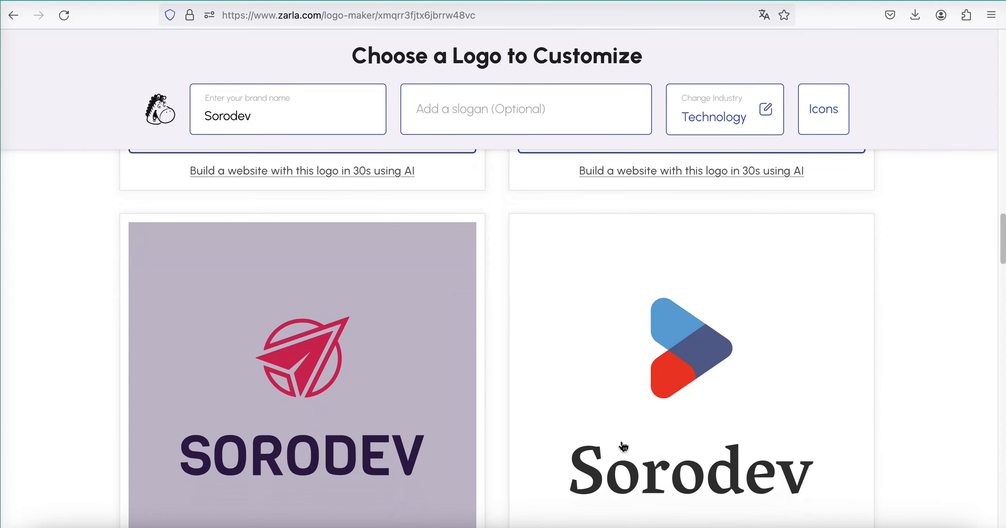
scroll(623, 447, up, 20)
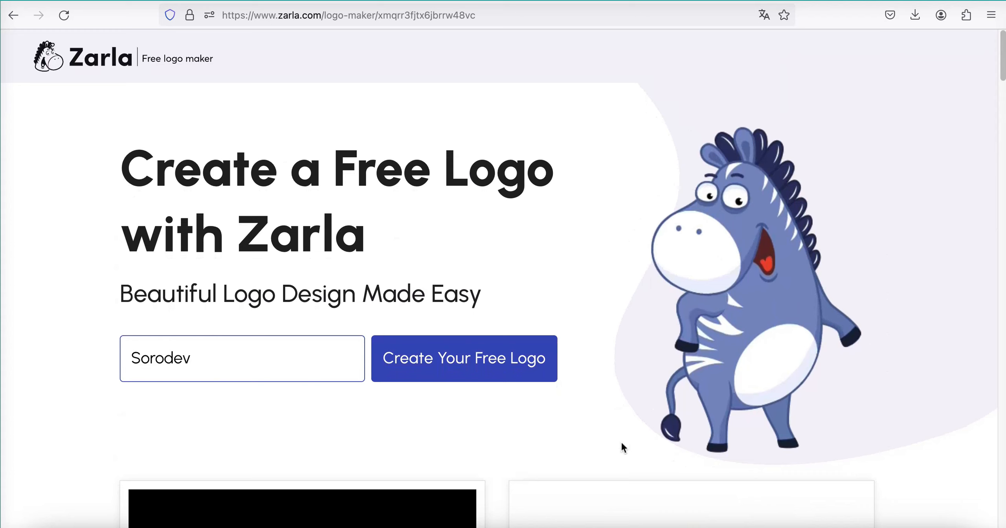
- Translate the logo maker page from English into French
click(773, 14)
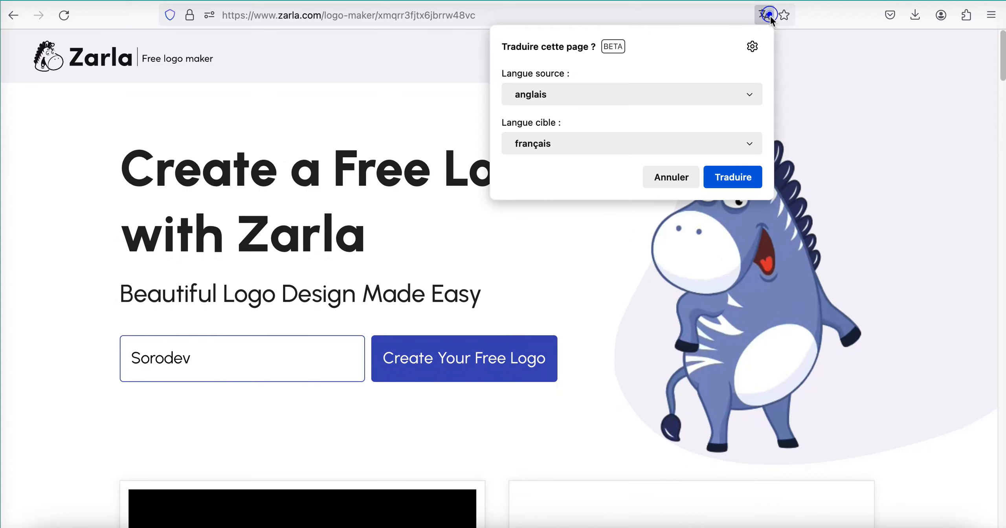
click(729, 180)
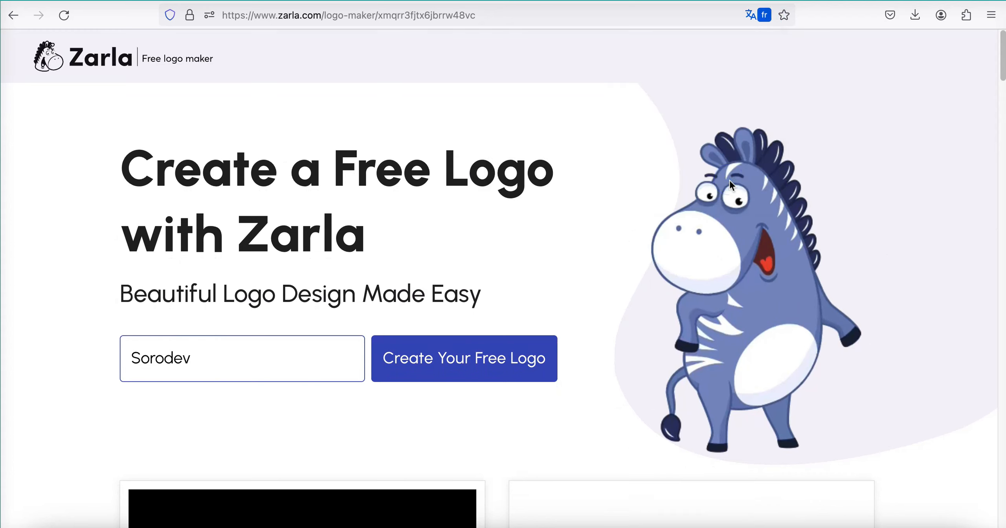
- Open the Sorodev suggestion with the linked blue and red diamonds for customization
scroll(679, 393, down, 10)
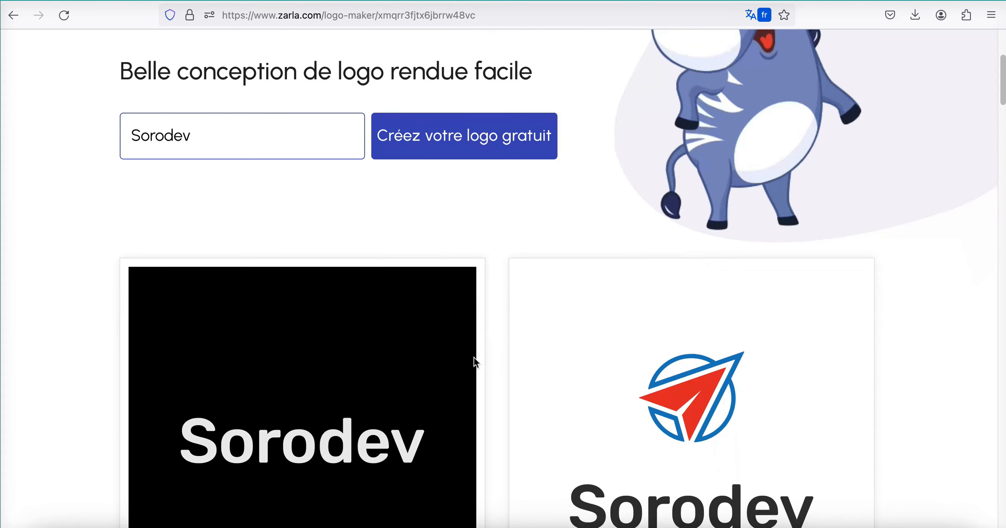
scroll(652, 429, down, 3)
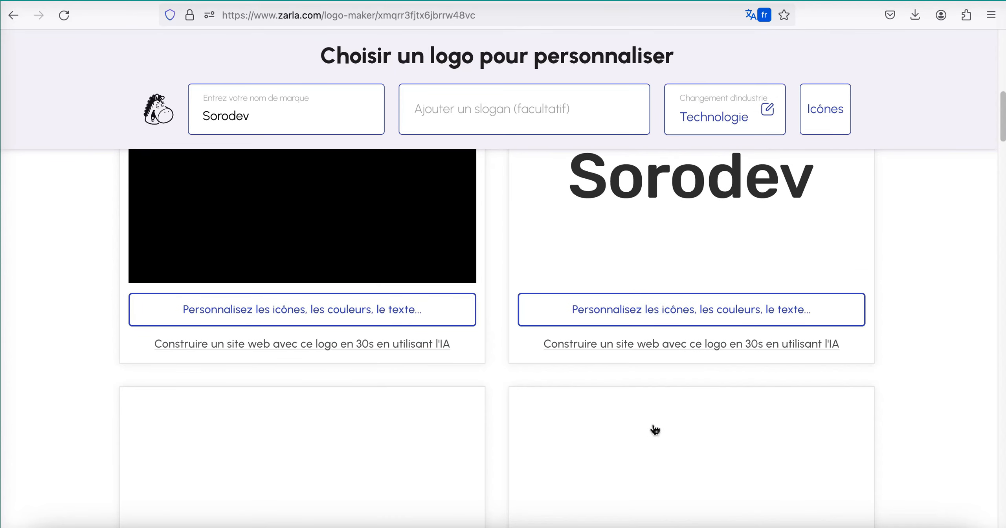
scroll(447, 366, down, 6)
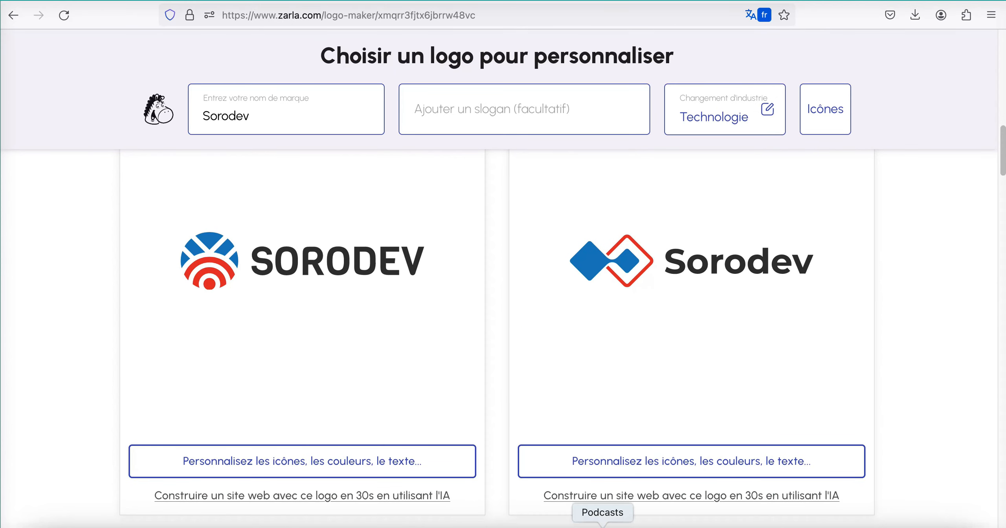
scroll(726, 223, down, 5)
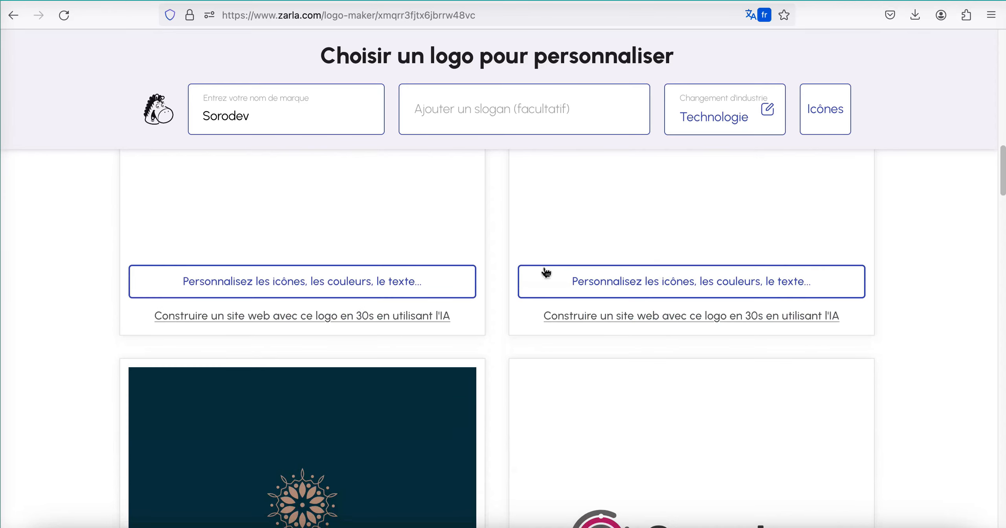
click(647, 281)
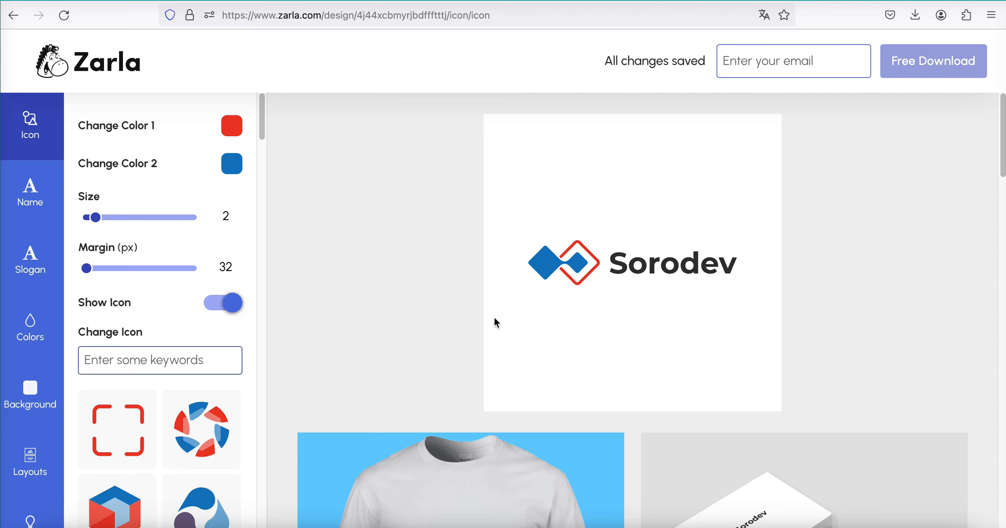
- Hide the logo's icon and show it again
scroll(494, 316, down, 1)
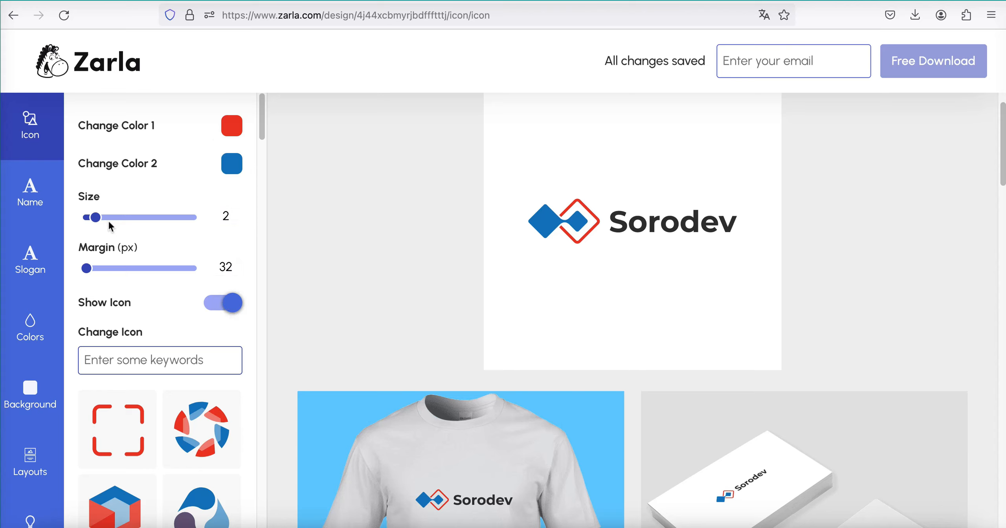
click(232, 304)
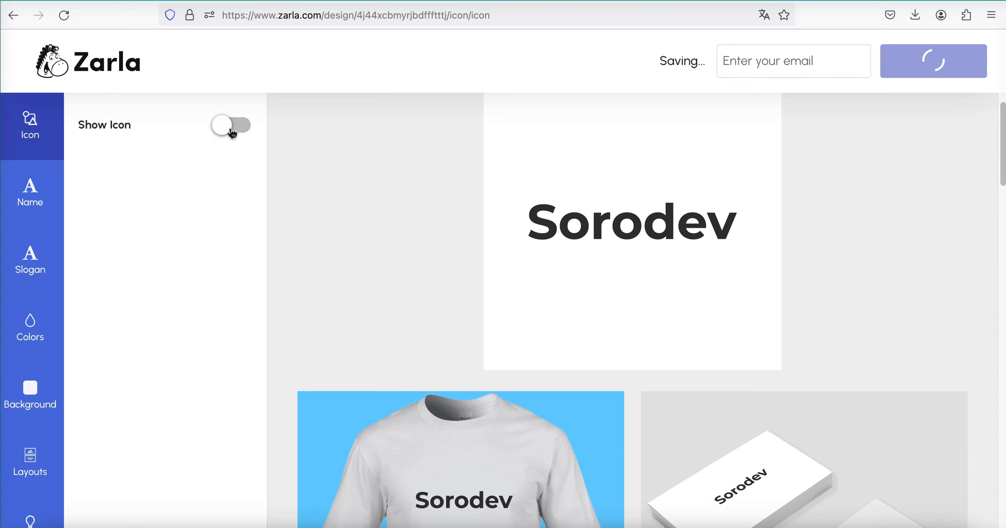
click(236, 132)
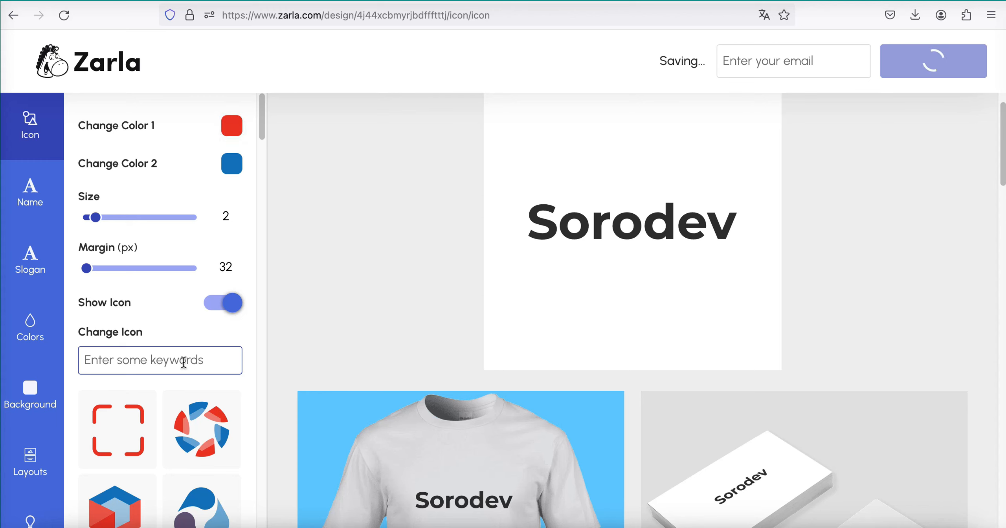
- Change the icon's first color to orange #F67F45 and its second color to the medium blue swatch
click(232, 126)
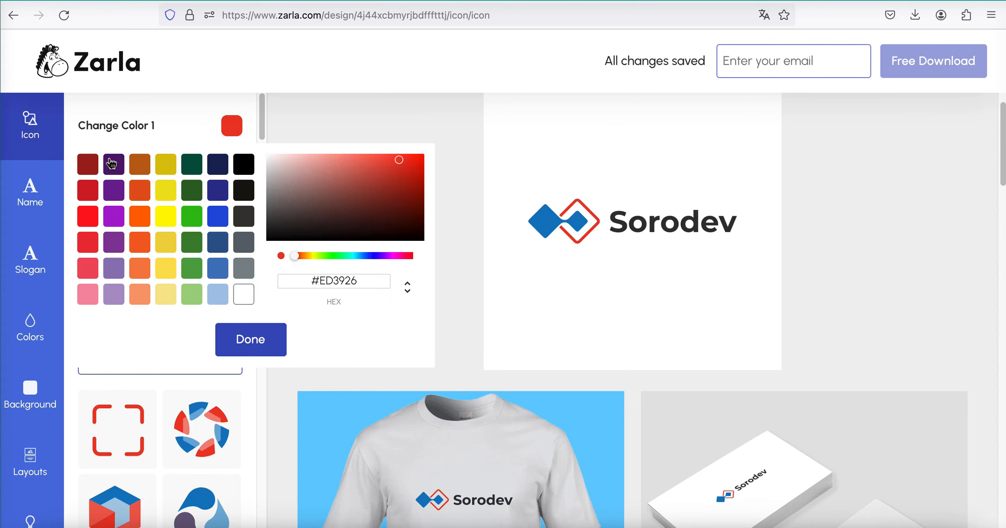
click(140, 268)
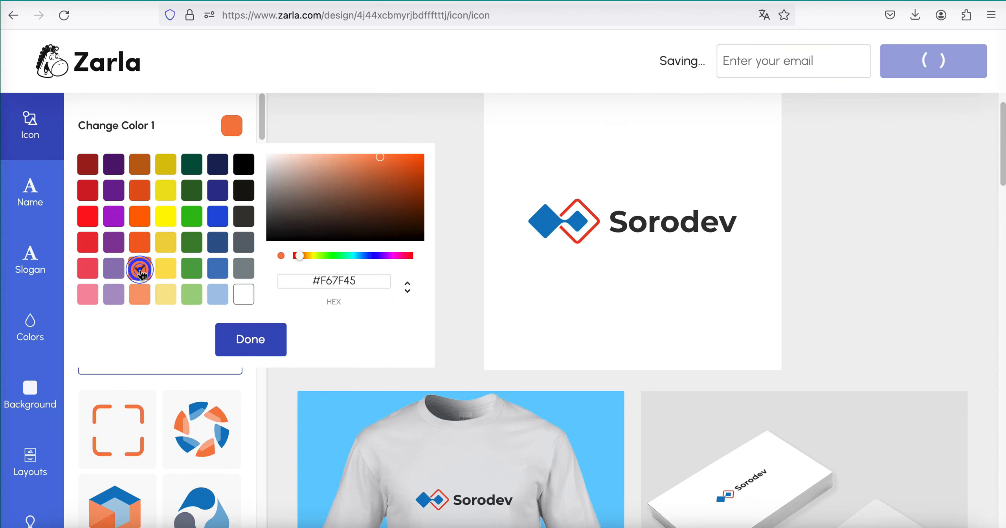
click(250, 349)
click(231, 164)
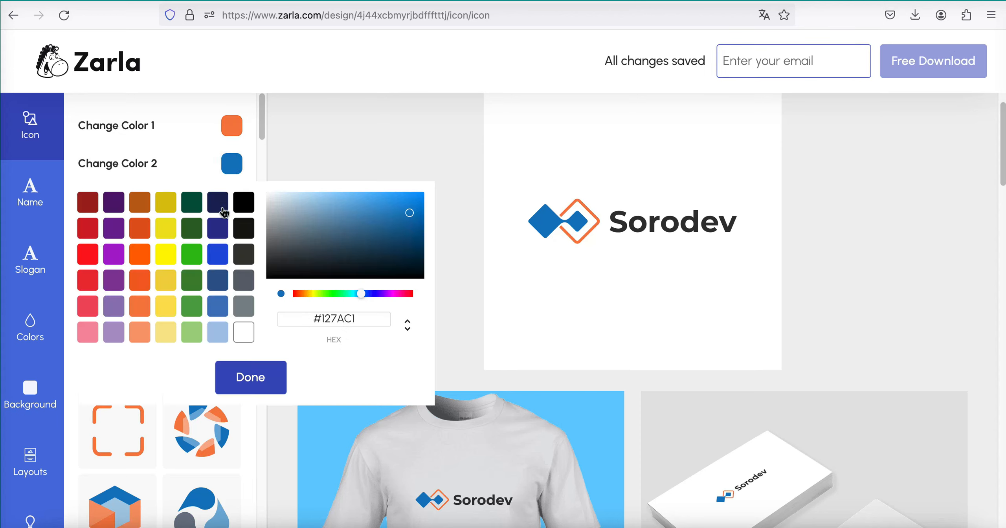
click(218, 306)
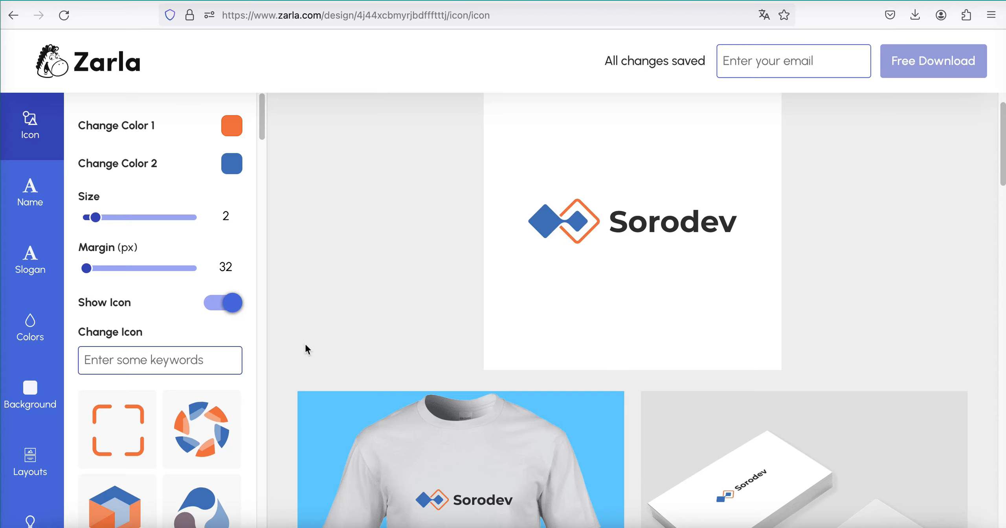
- Replace the logo's icon with the circle containing a white upward arrow
scroll(566, 250, up, 1)
scroll(566, 250, down, 2)
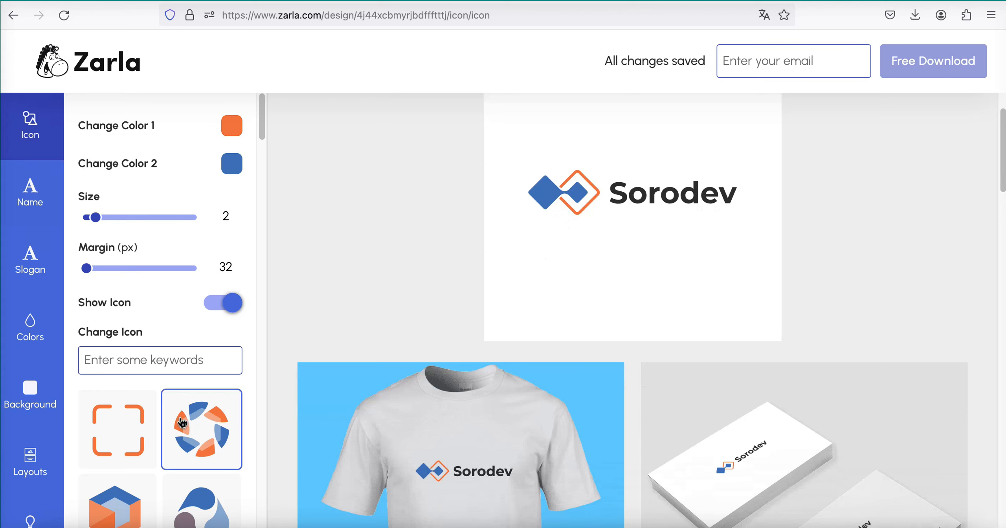
scroll(146, 413, down, 3)
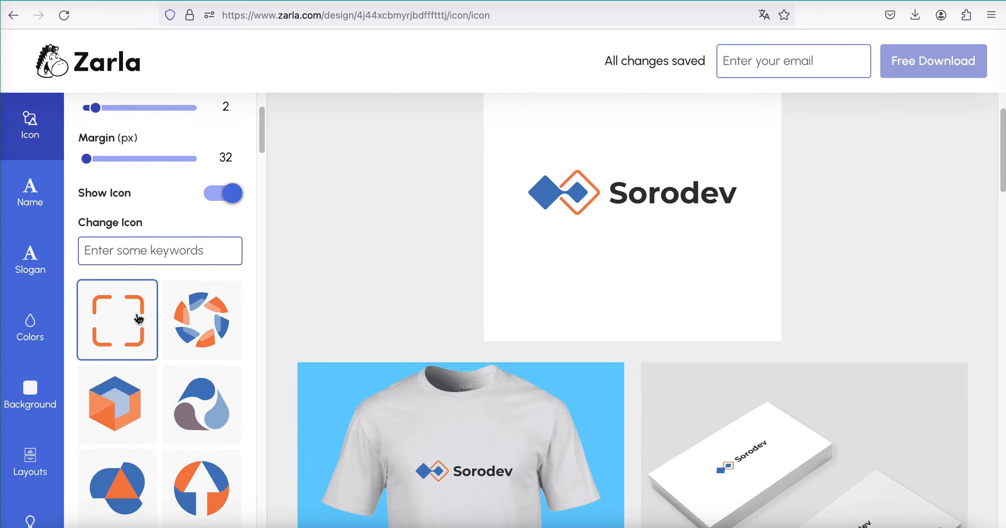
scroll(128, 484, down, 1)
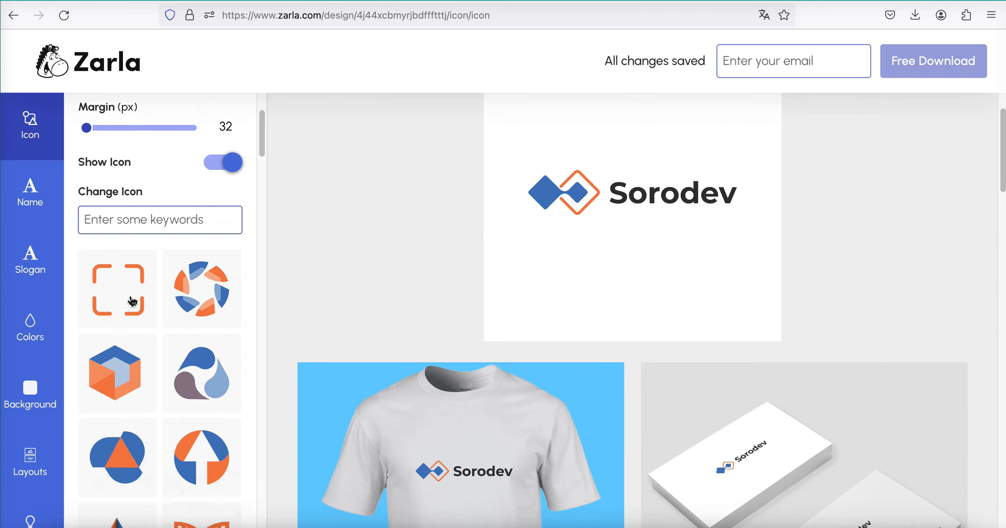
scroll(150, 477, down, 1)
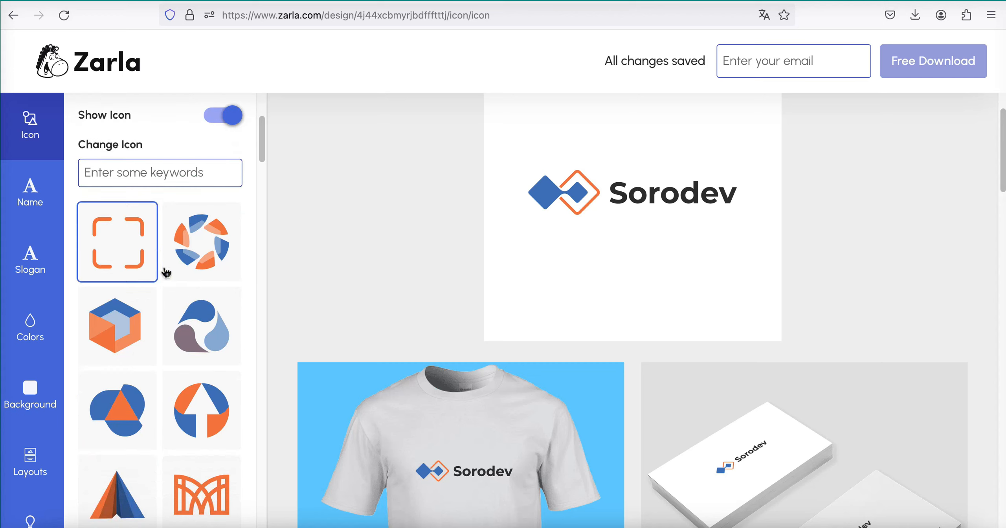
scroll(159, 432, down, 3)
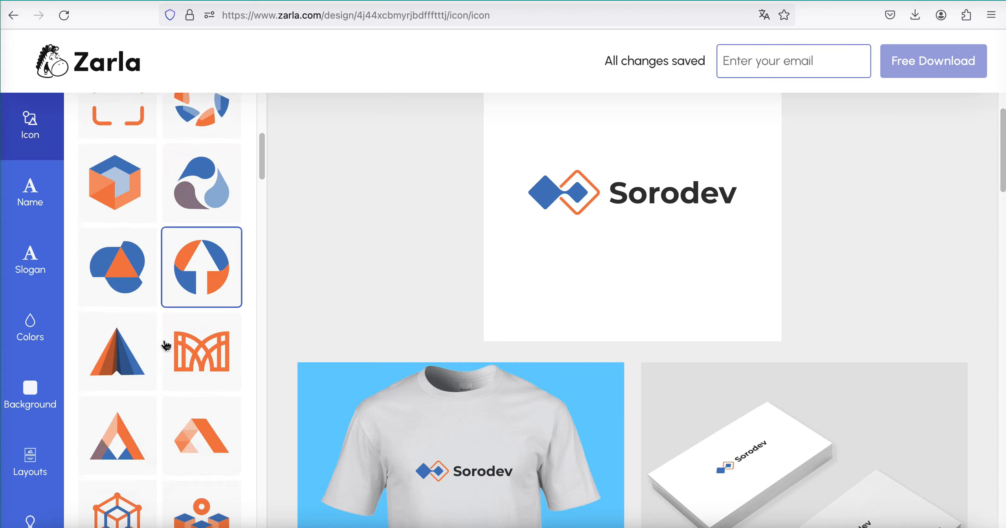
scroll(162, 398, up, 1)
click(189, 294)
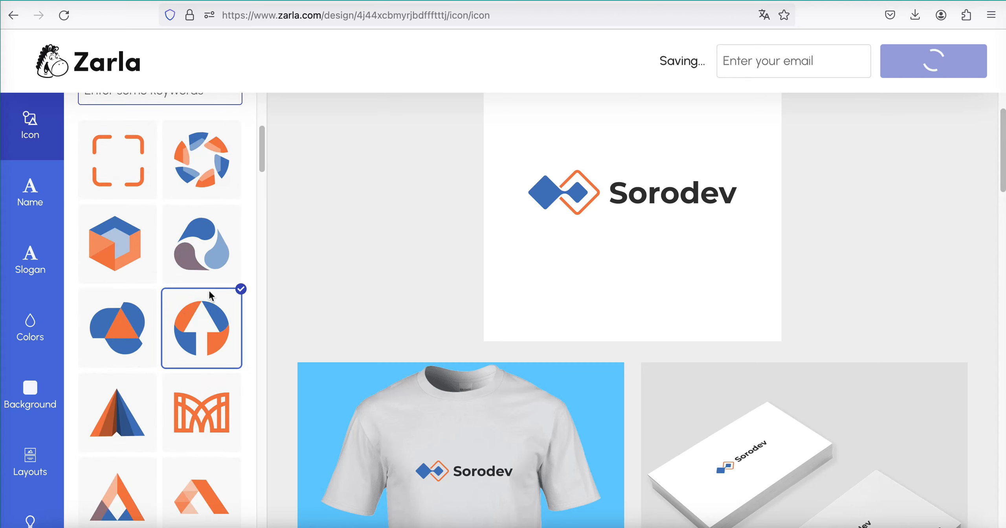
- Examine the logo on the product and social media mockups, from the T-shirt to the tablet
scroll(760, 294, down, 5)
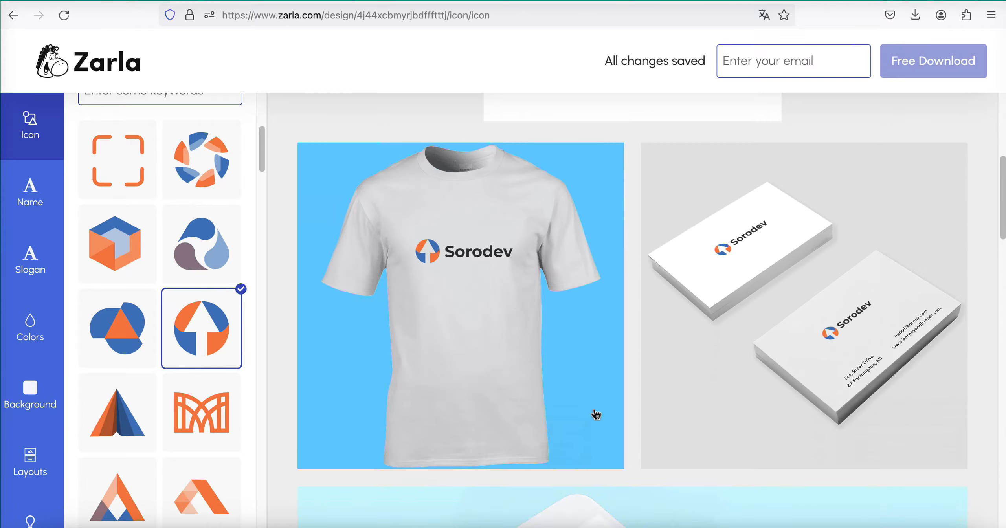
scroll(595, 411, up, 6)
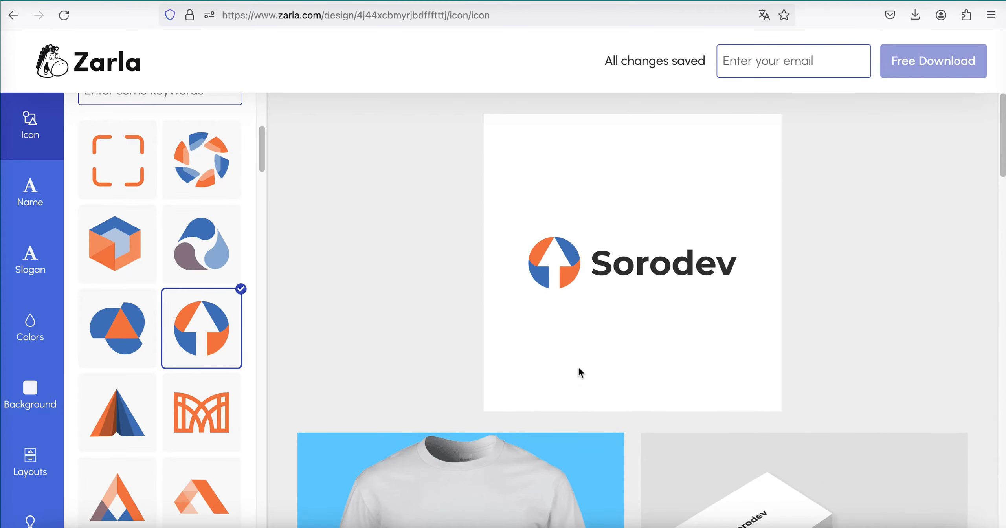
scroll(570, 397, down, 6)
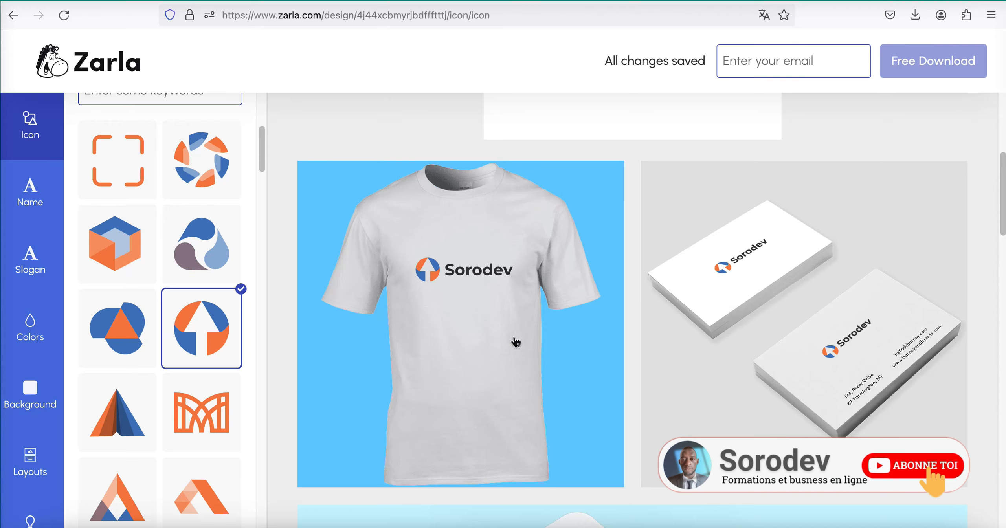
scroll(516, 342, down, 8)
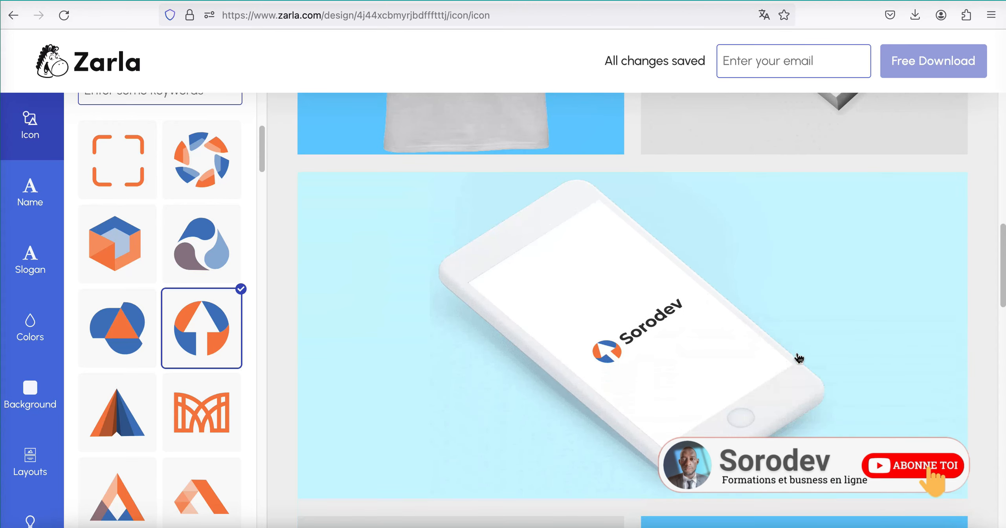
scroll(799, 359, down, 5)
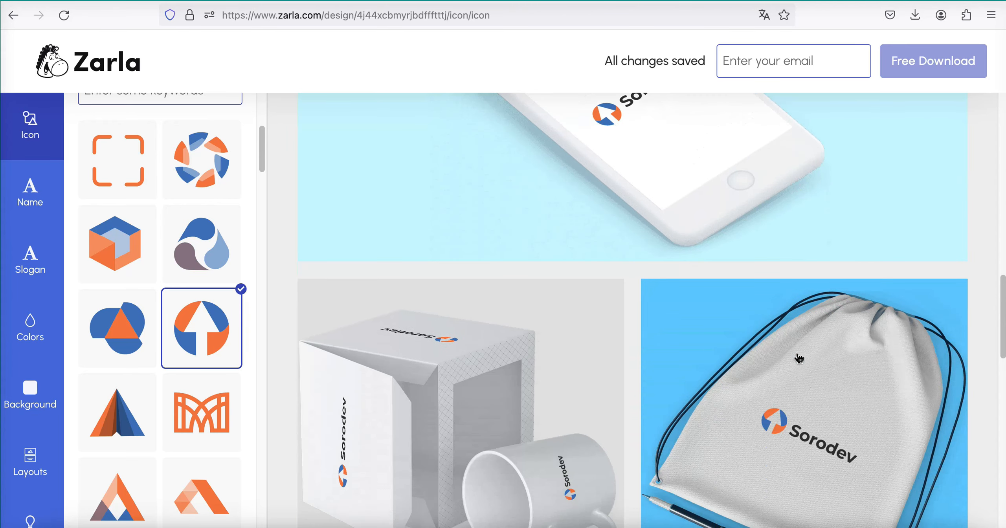
scroll(474, 458, down, 2)
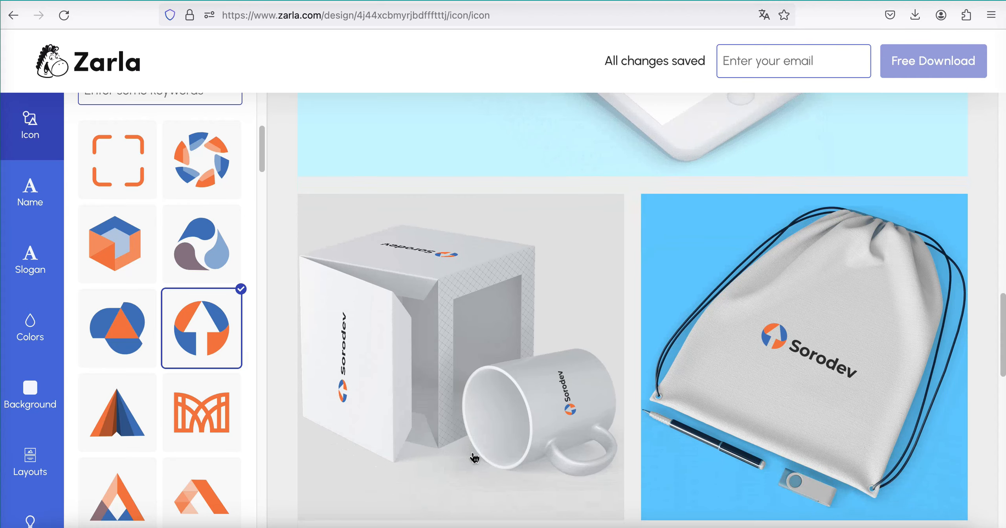
scroll(753, 434, down, 10)
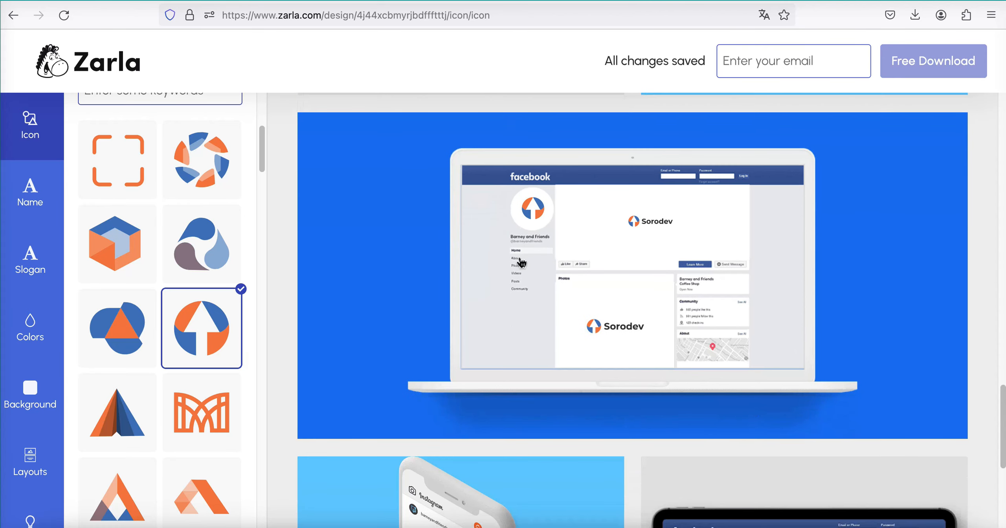
scroll(606, 422, down, 1)
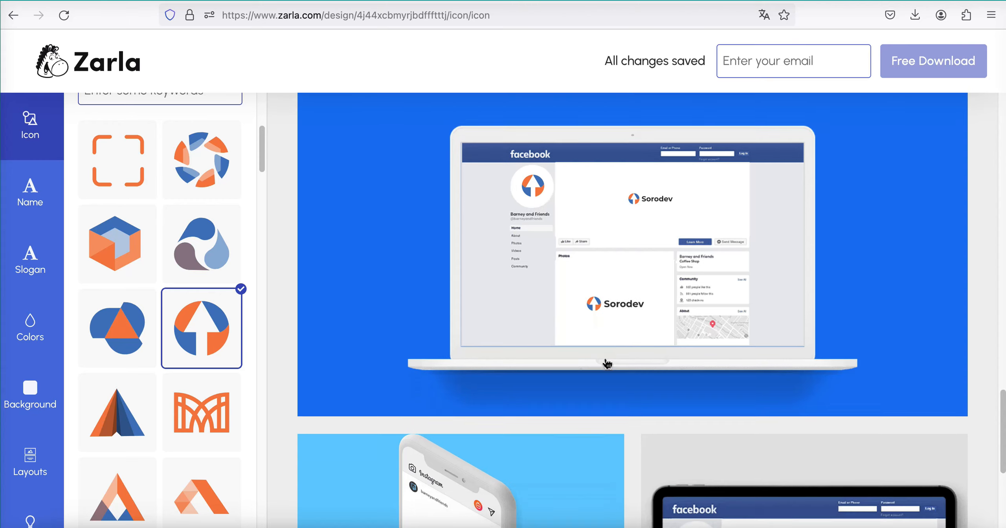
scroll(523, 366, down, 5)
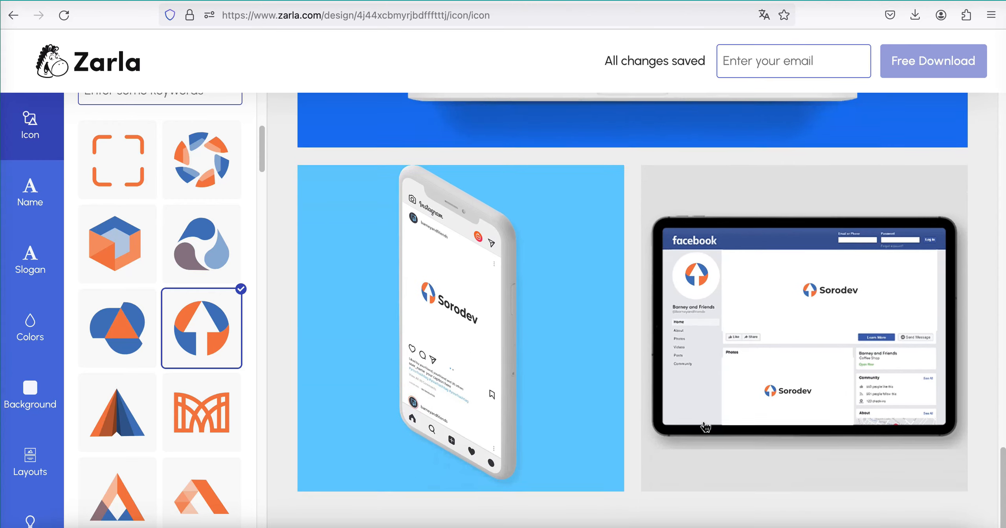
scroll(705, 427, up, 20)
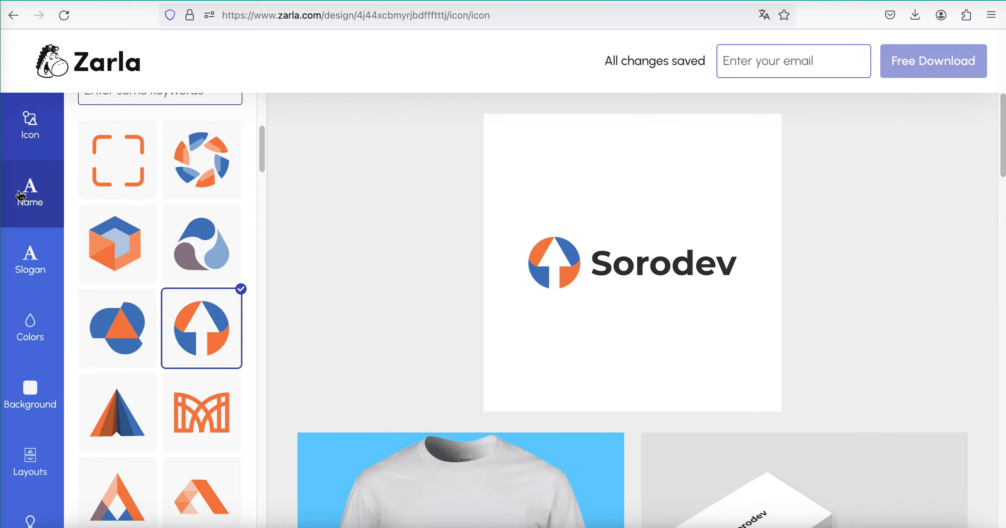
- Change the font of the brand name to Vesper Libre Medium
click(54, 196)
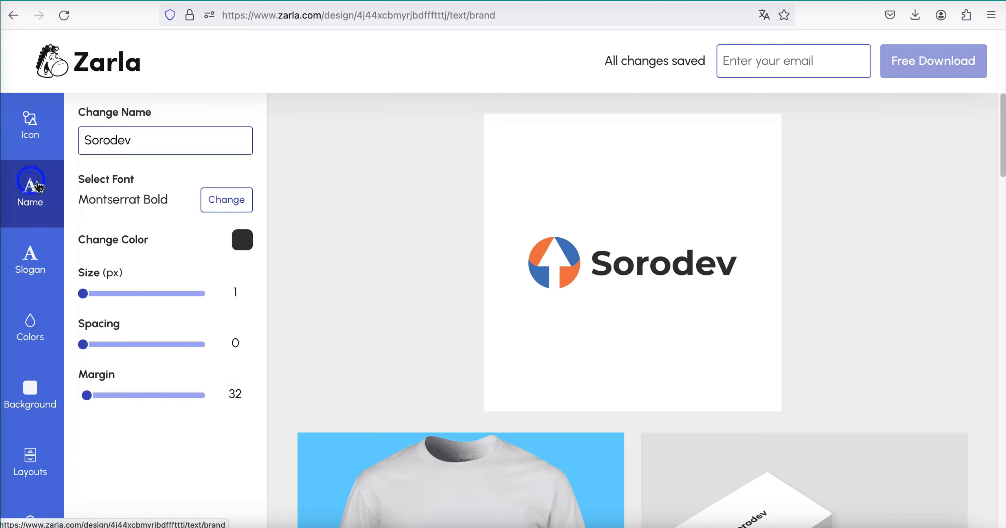
click(156, 148)
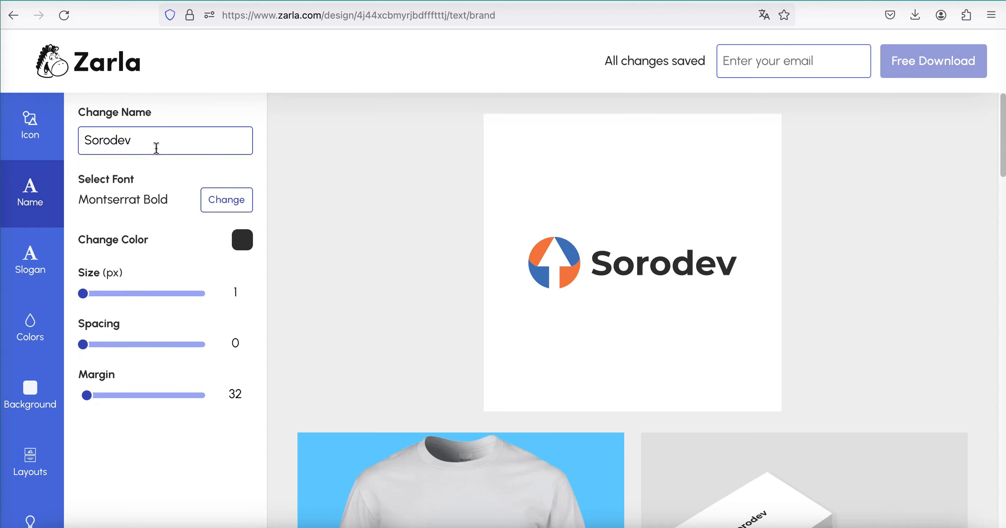
key(BackSpace)
click(220, 206)
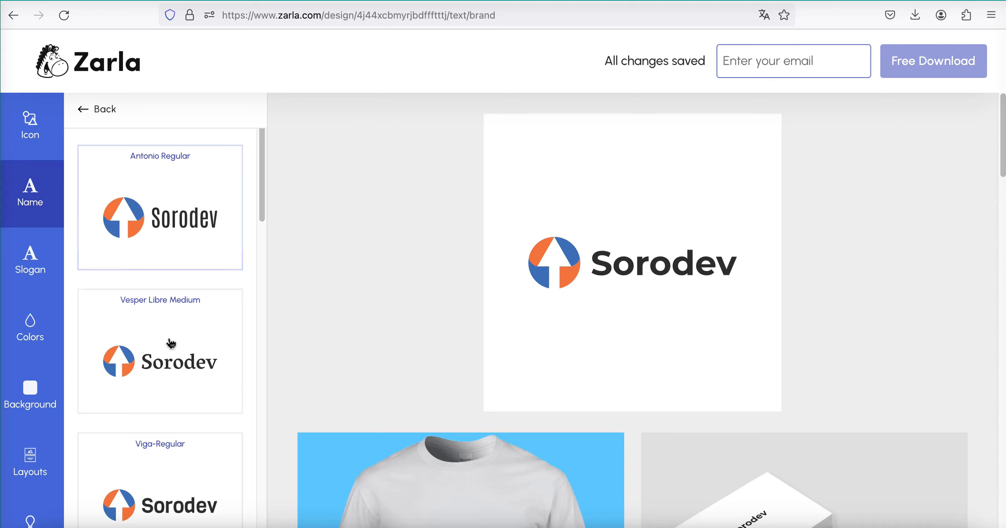
scroll(169, 370, down, 2)
scroll(154, 320, down, 1)
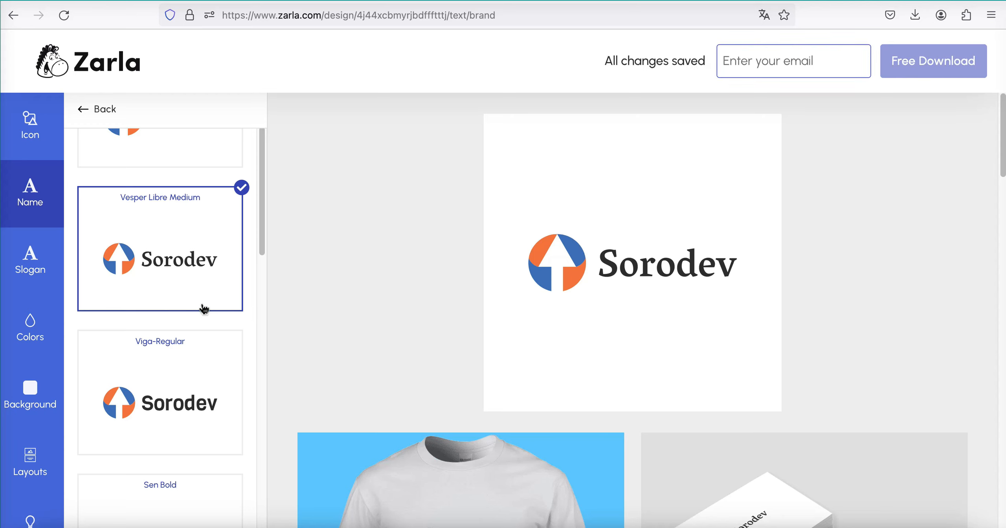
scroll(203, 310, up, 3)
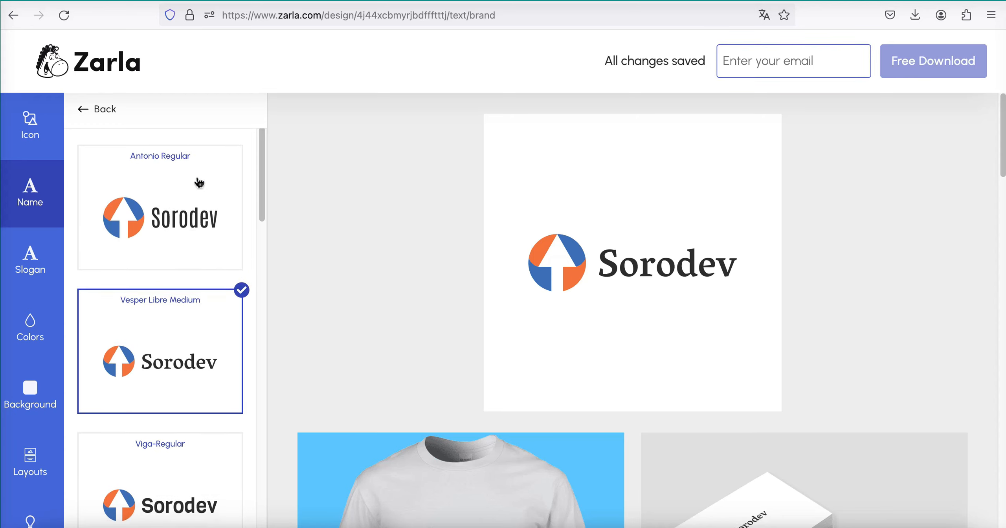
click(89, 110)
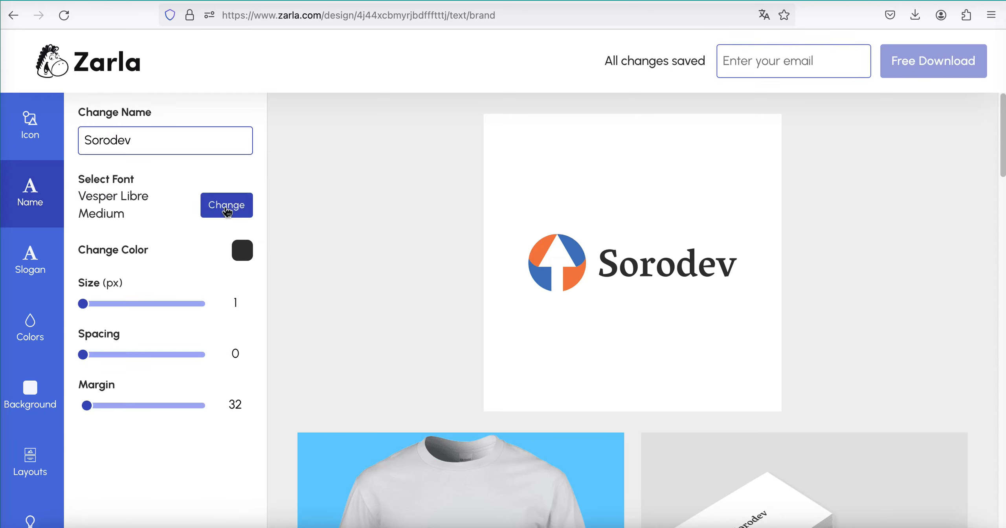
- Try slate gray #5D6771 for the brand name, and settle on dark gray #3B3835
click(242, 250)
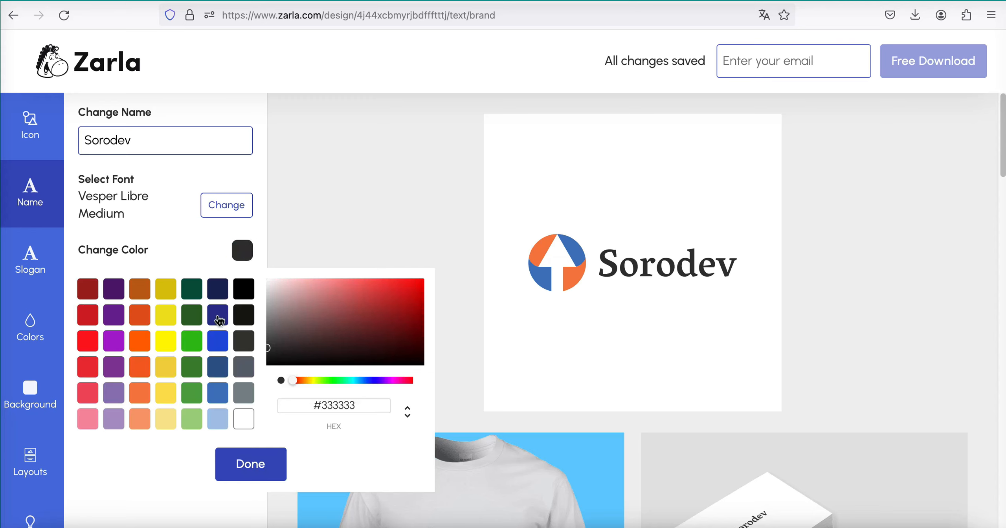
click(244, 368)
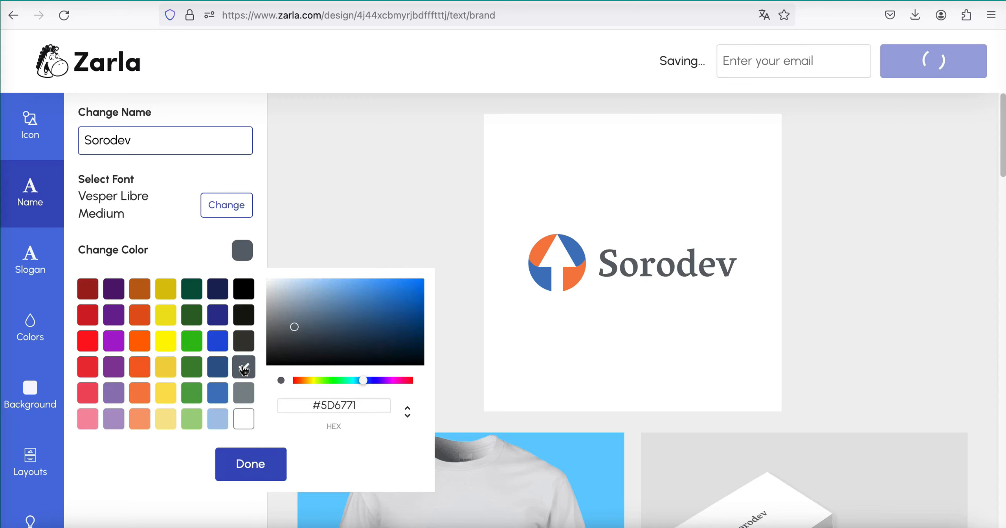
click(245, 341)
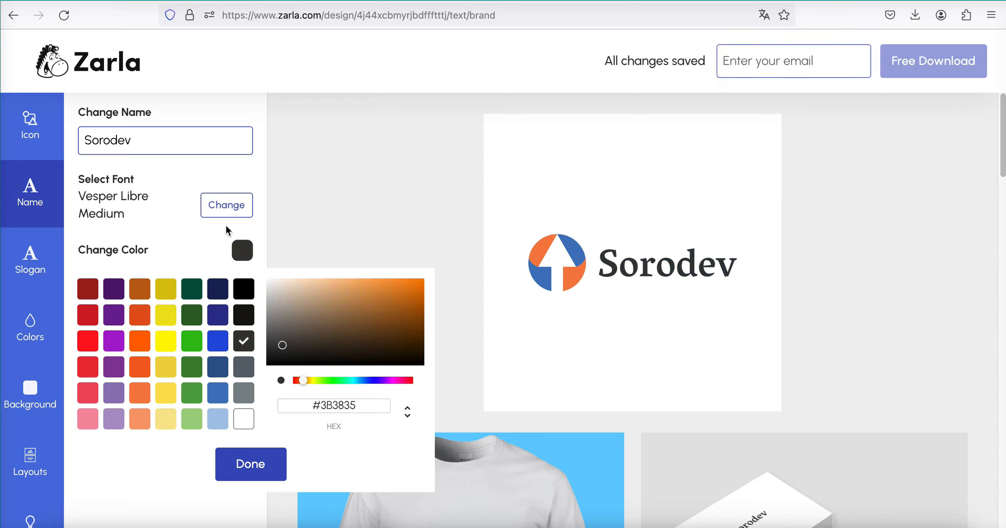
click(219, 240)
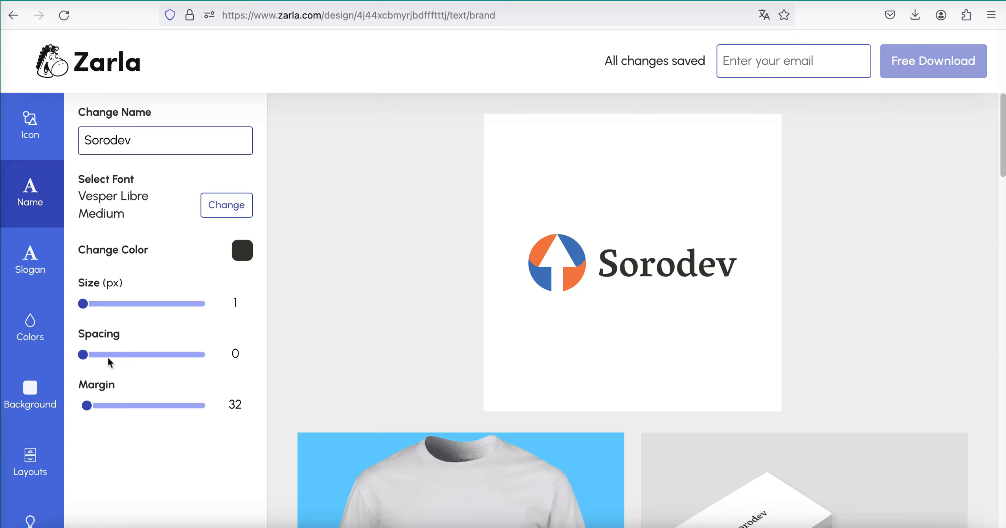
- Enter "IA pour tous" as the slogan and hide it from the logo
click(30, 260)
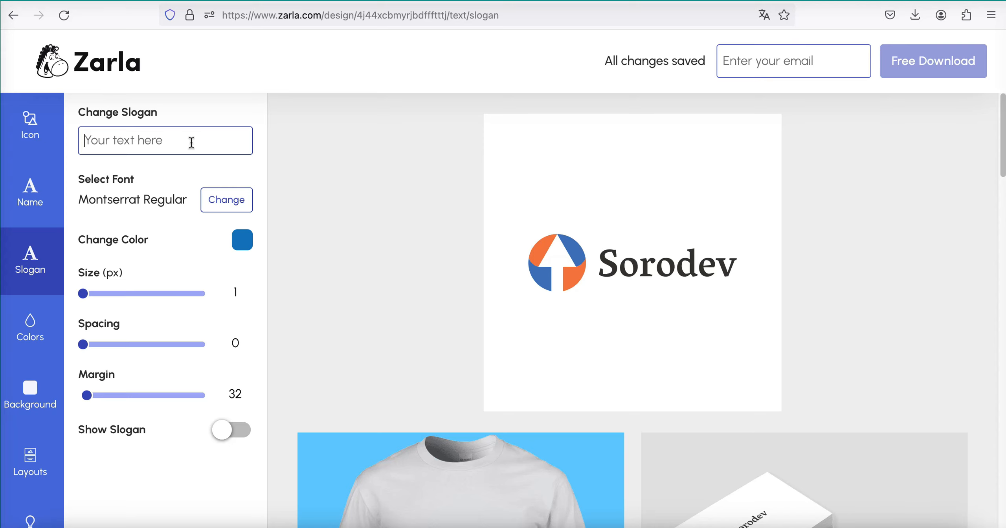
text(IA pour tous)
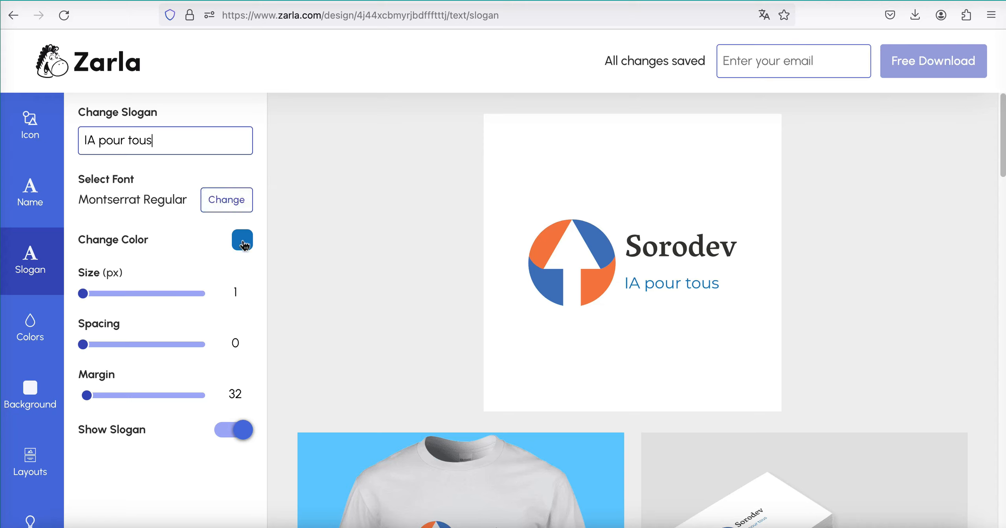
click(223, 441)
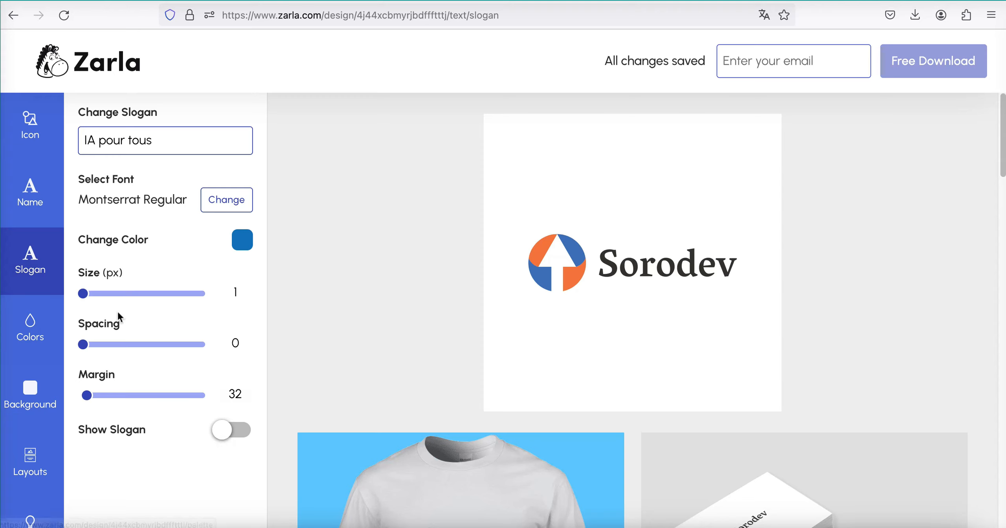
- Apply the Green Juice color palette to the logo
click(51, 332)
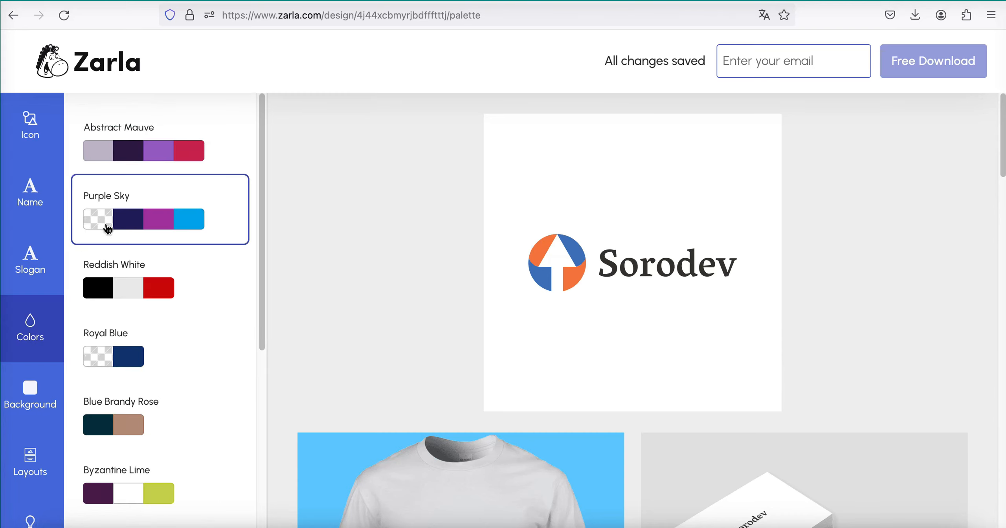
scroll(154, 387, down, 7)
click(209, 346)
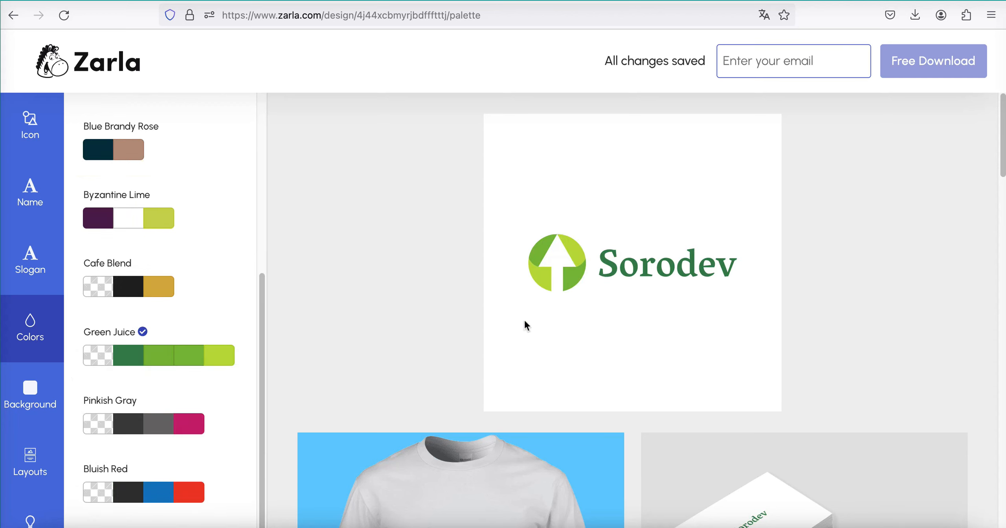
- Look through the alternative logo layouts and the suggested logo ideas
click(35, 462)
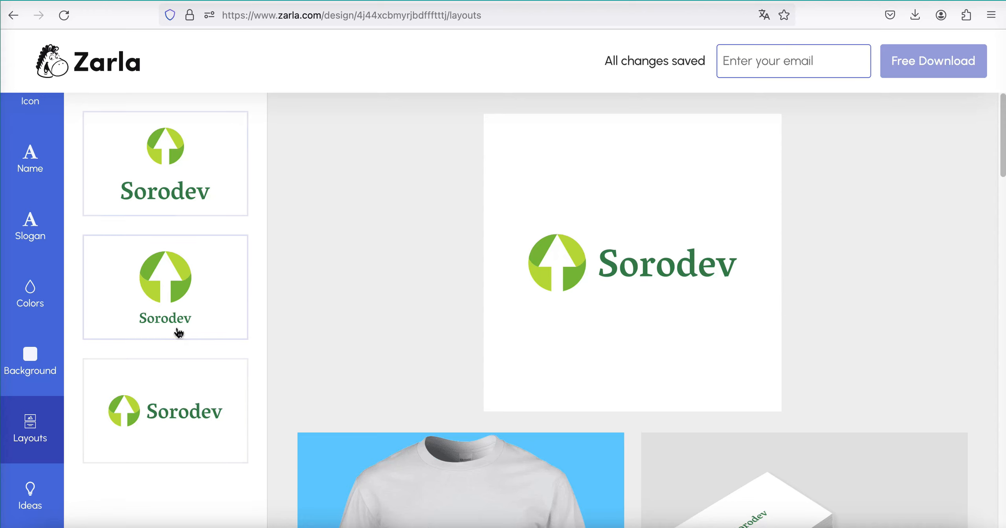
click(34, 507)
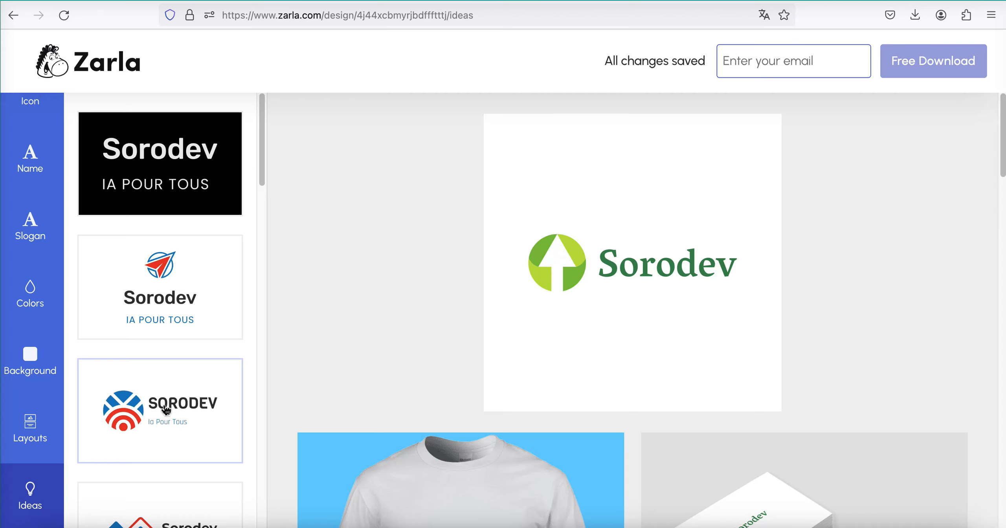
scroll(166, 411, down, 1)
scroll(191, 429, down, 13)
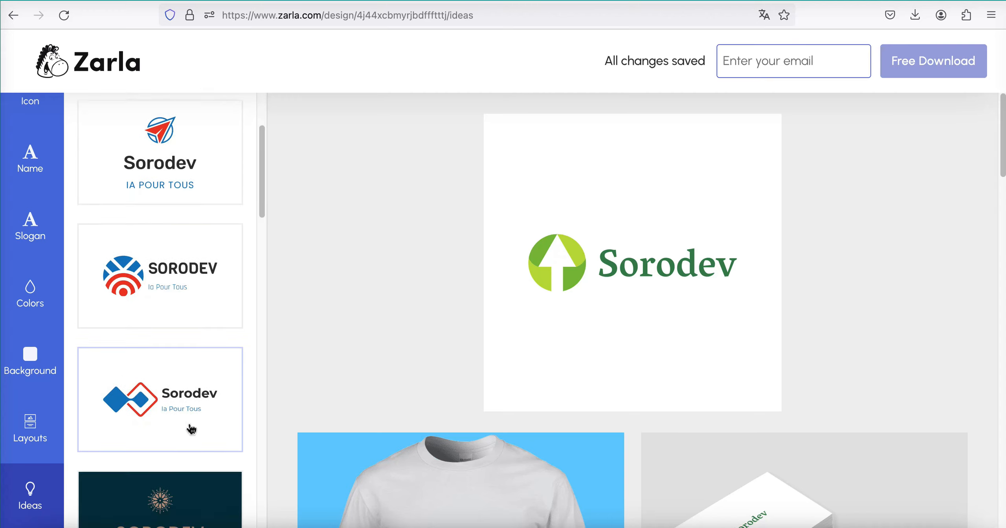
- Enter the e-mail address for the free download of the logo
scroll(190, 428, down, 4)
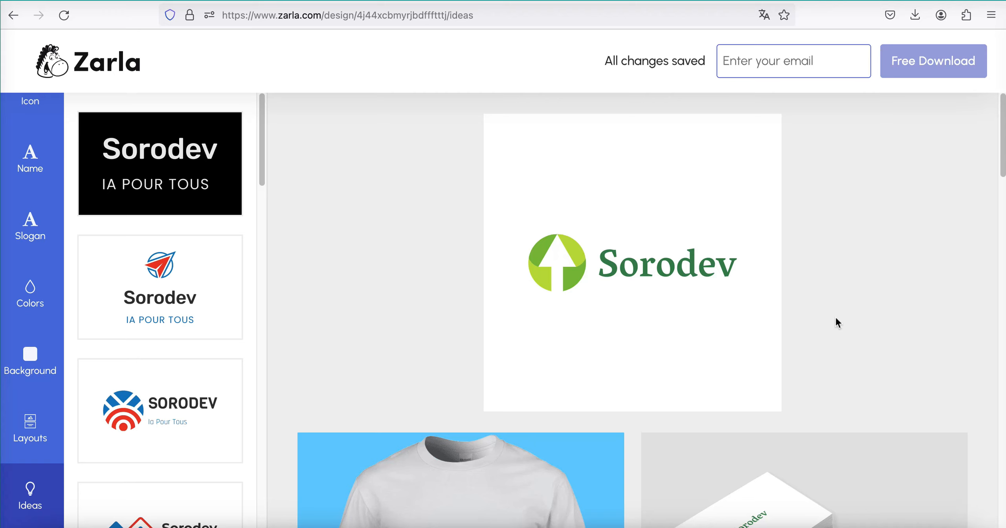
click(773, 69)
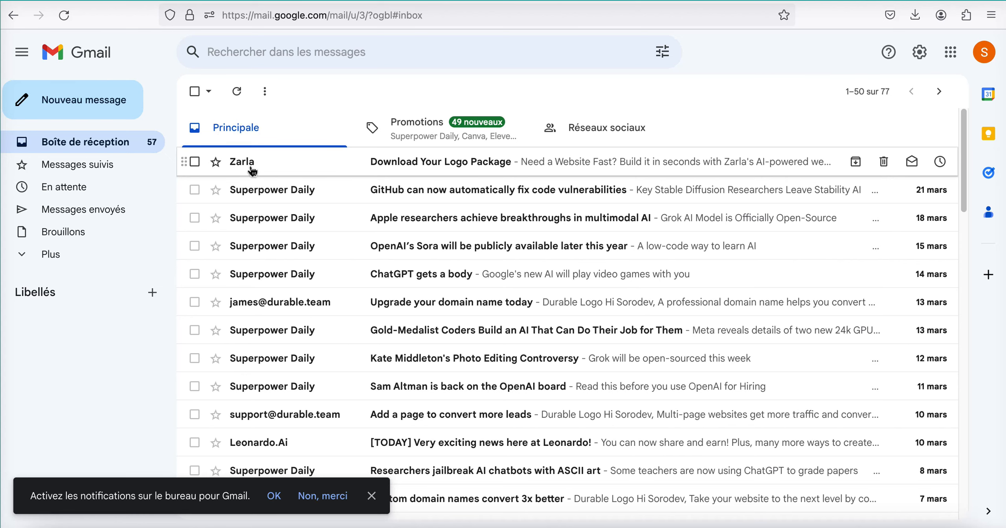
- Reach the logo files through Zarla's "Download Your Logo Package" message in Gmail, declining the AI website builder offer
click(398, 161)
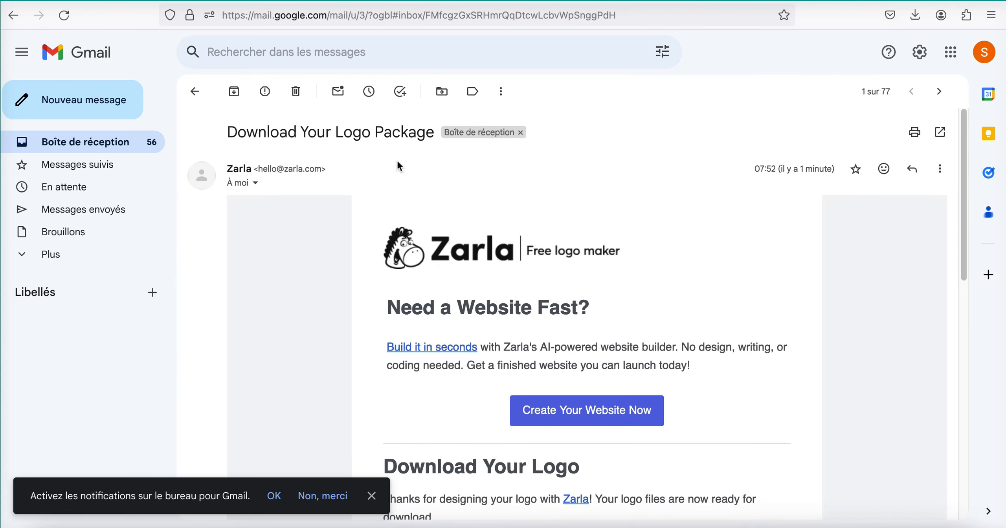
scroll(512, 353, down, 5)
click(570, 342)
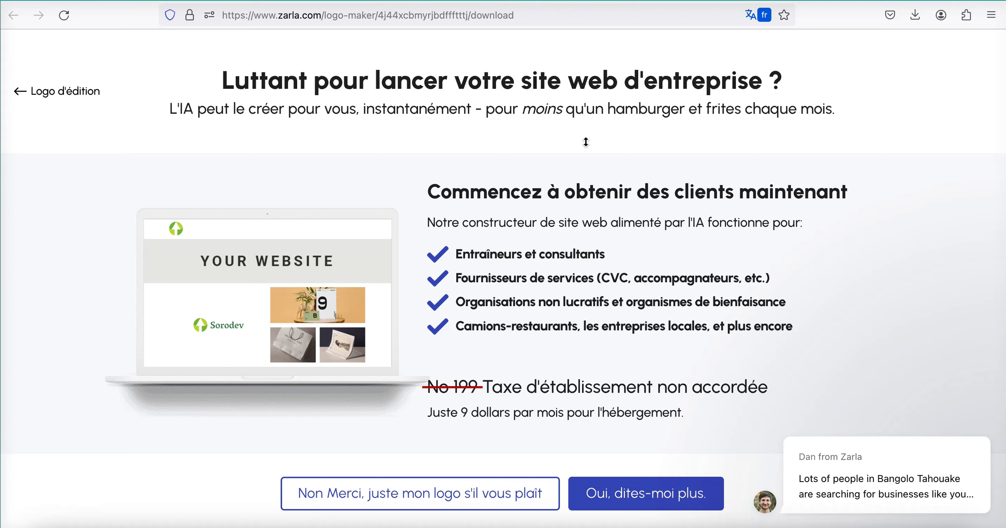
click(516, 497)
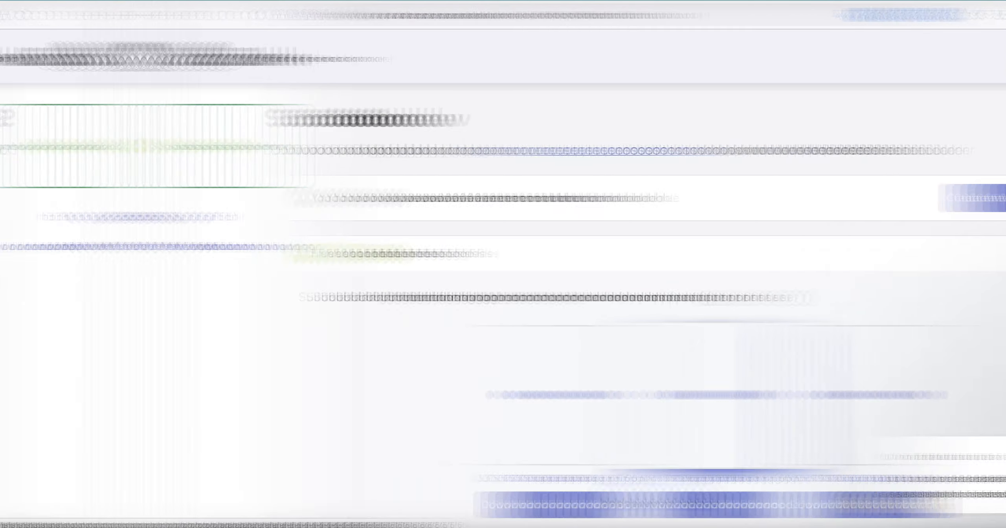
- Download the original green logo as a 5000 x 5000 PNG from the first row of variants and open the downloaded file
scroll(516, 243, down, 7)
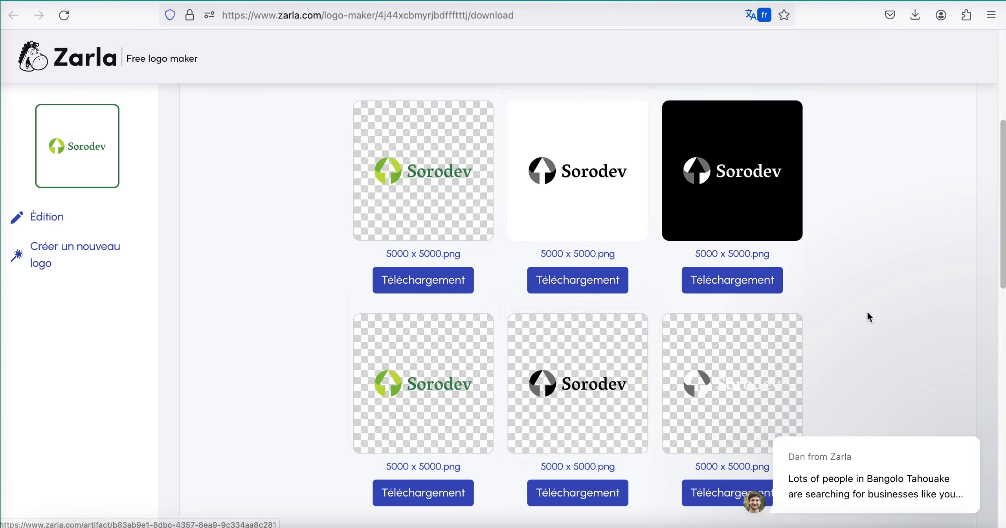
scroll(786, 255, down, 1)
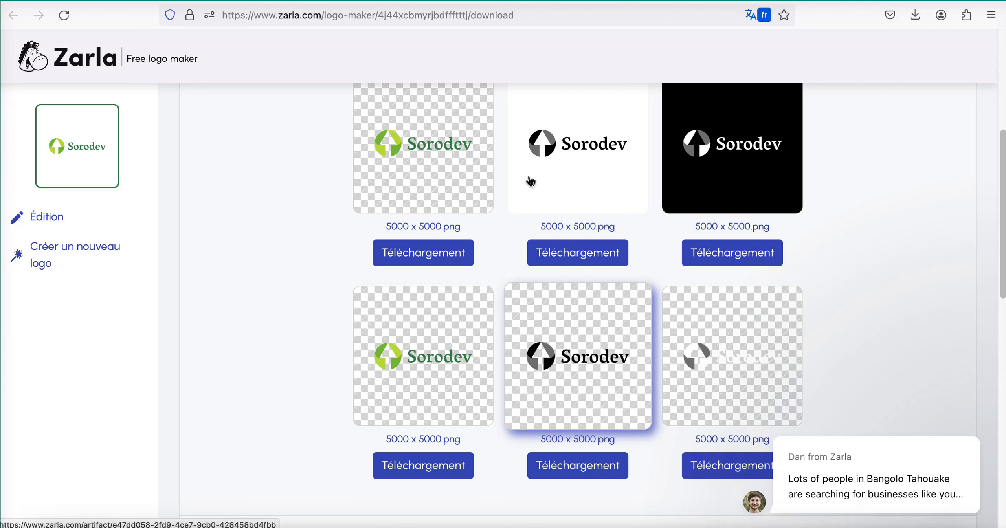
click(440, 261)
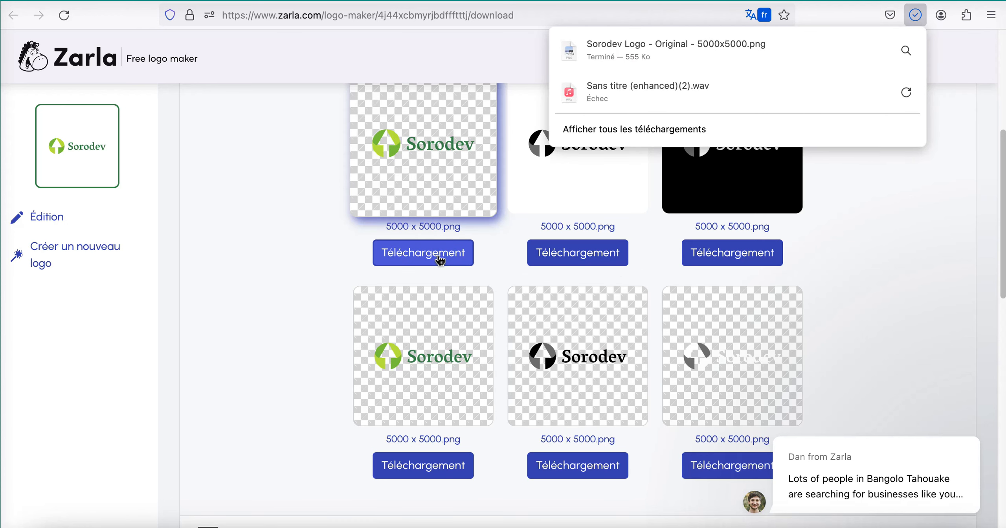
click(601, 49)
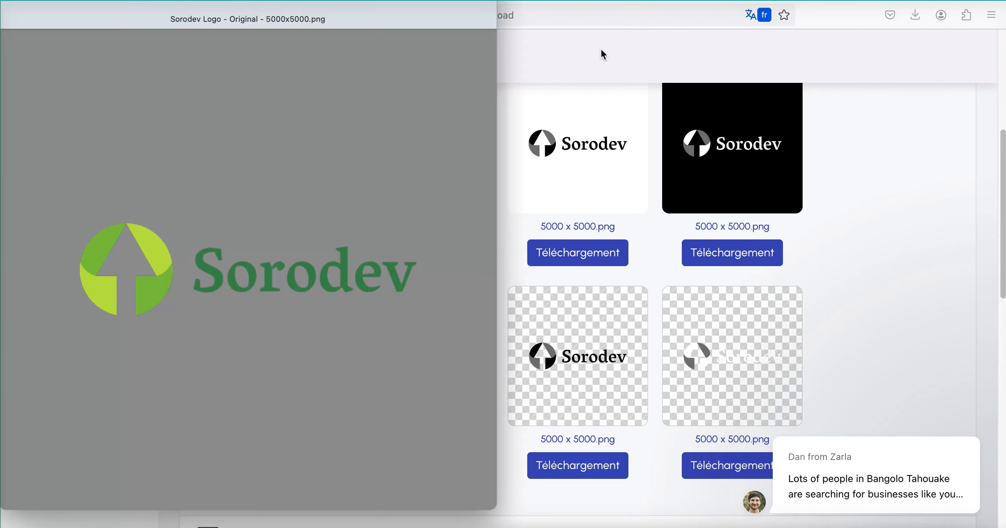